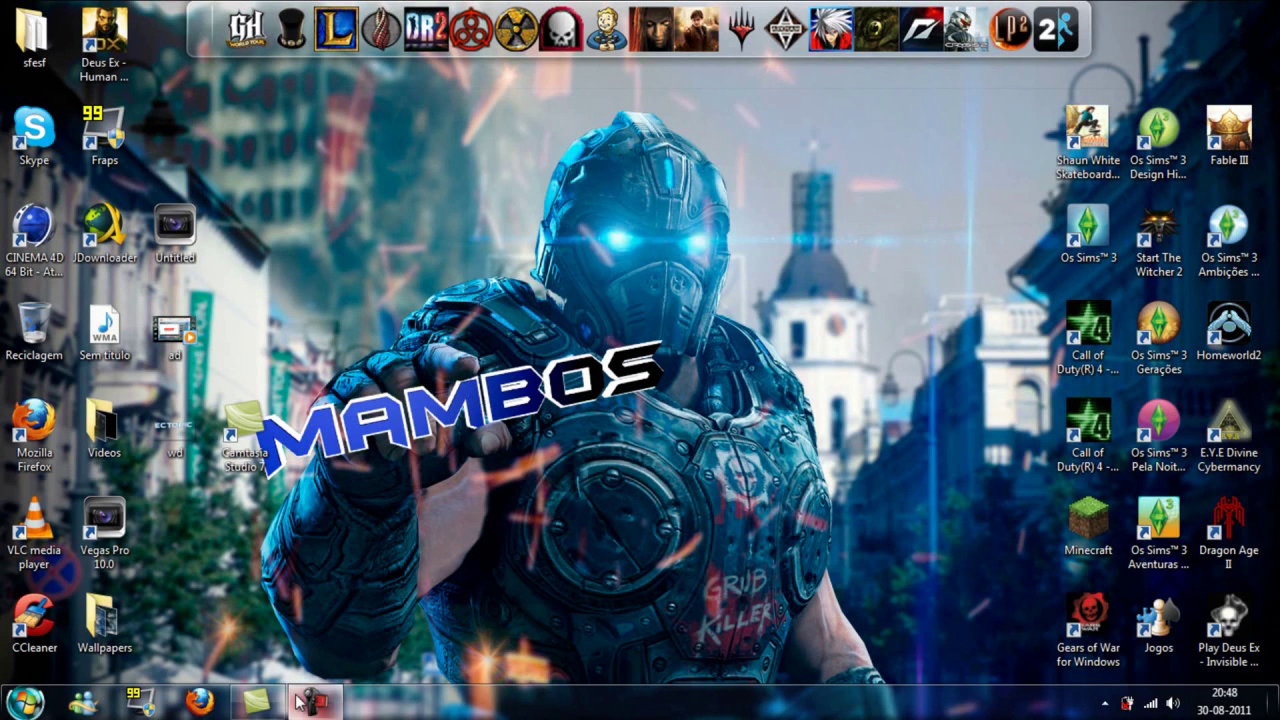
Step: Minimize the recorder window and move the Camtasia Studio 7 shortcut into the free slot below the wd icon
{"action": "left_click", "coordinate": [316, 702]}
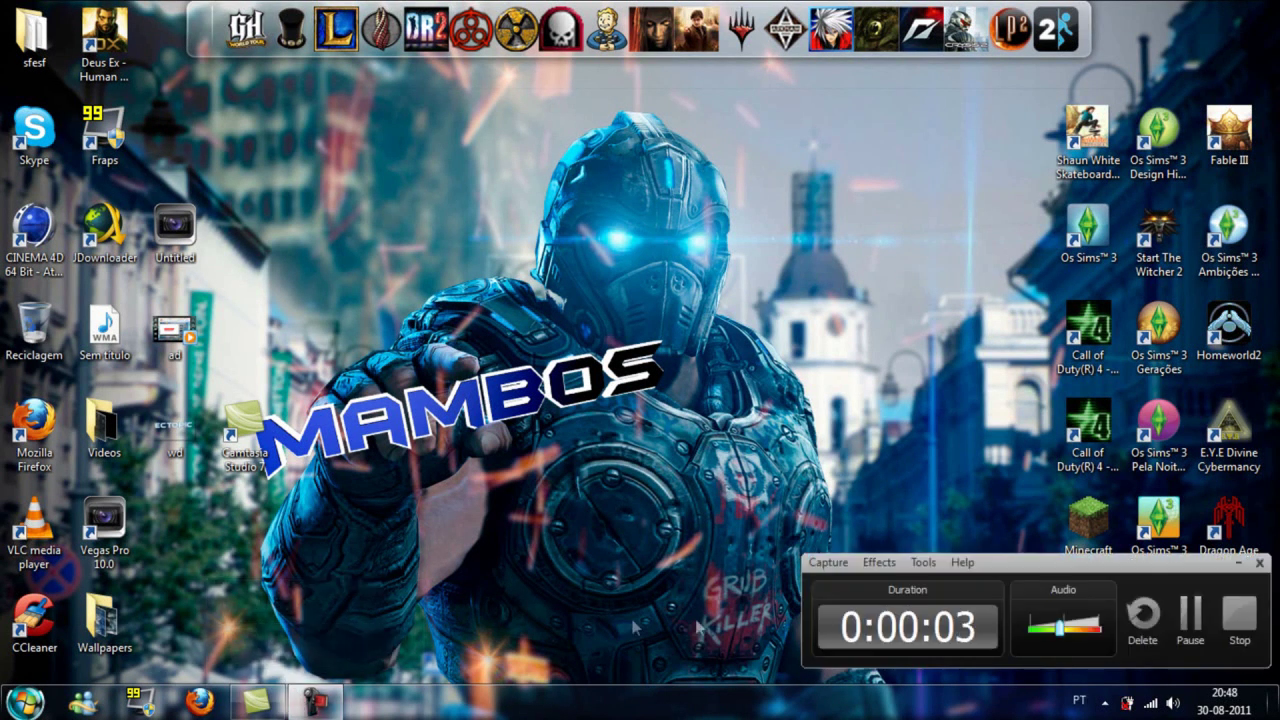
{"action": "left_click", "coordinate": [1238, 563]}
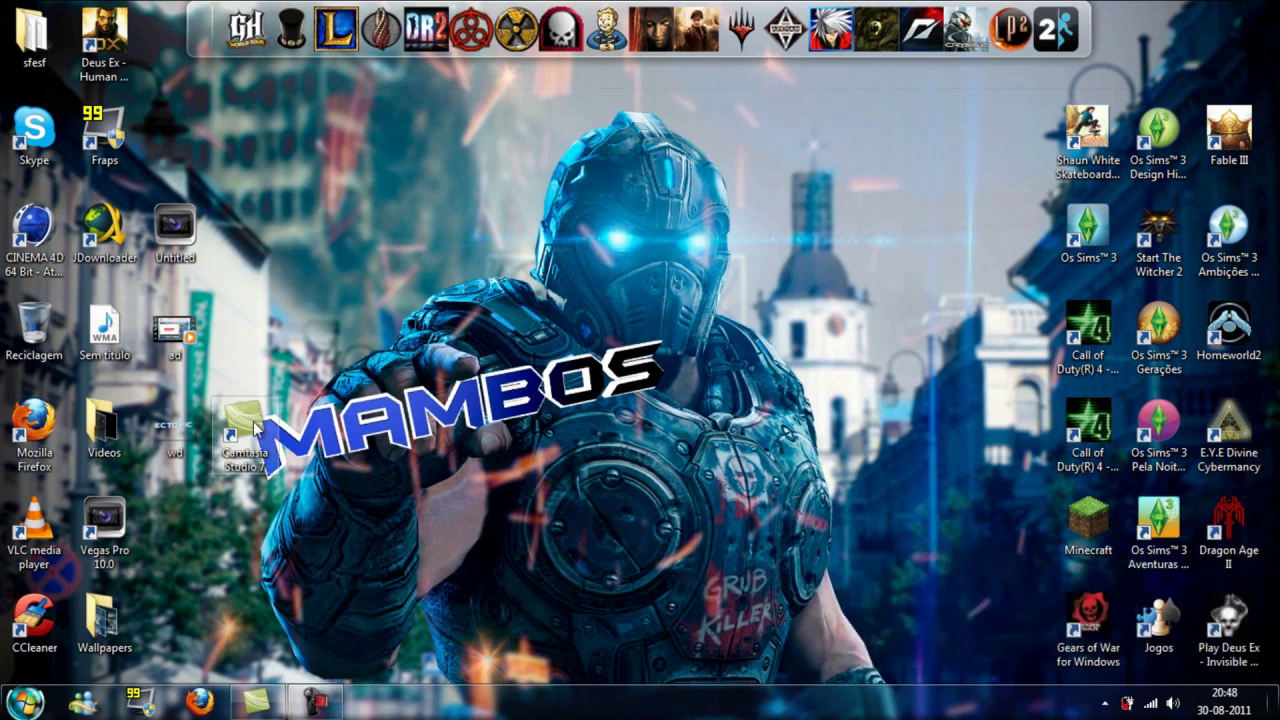
{"action": "left_click_drag", "start_coordinate": [243, 432], "coordinate": [175, 525]}
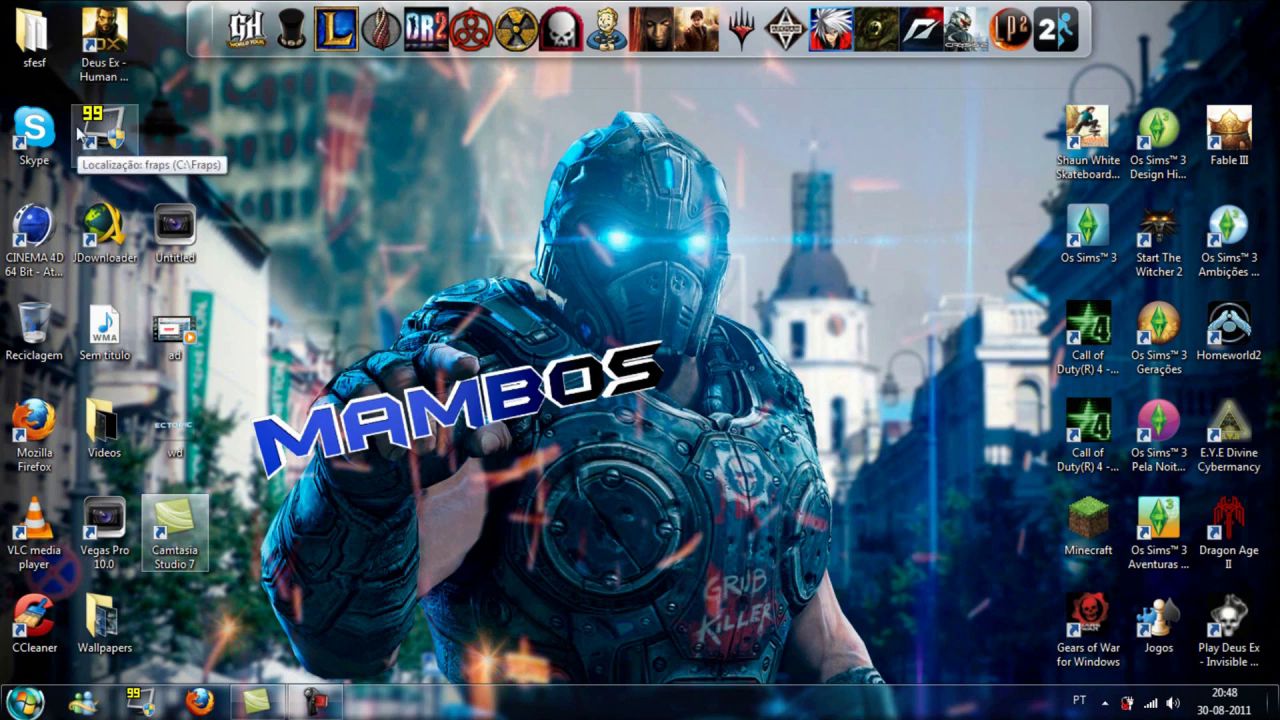
{"action": "right_click", "coordinate": [441, 446]}
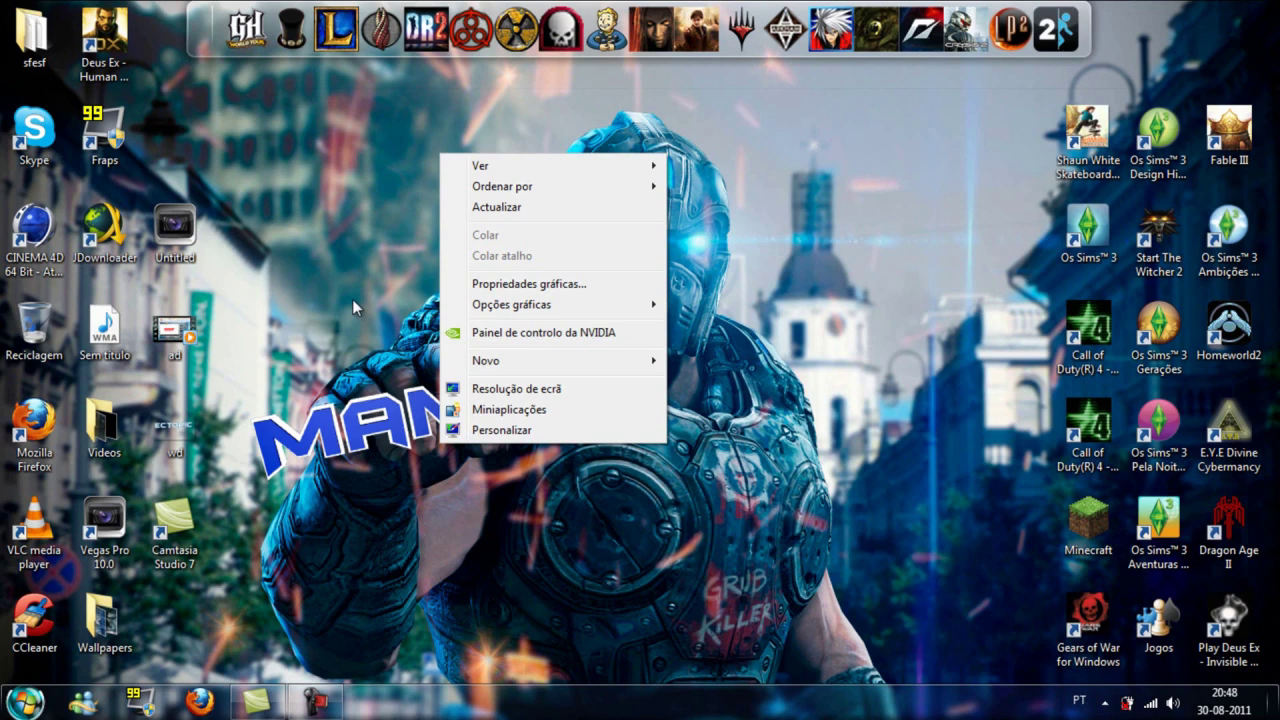
{"action": "left_click", "coordinate": [360, 323]}
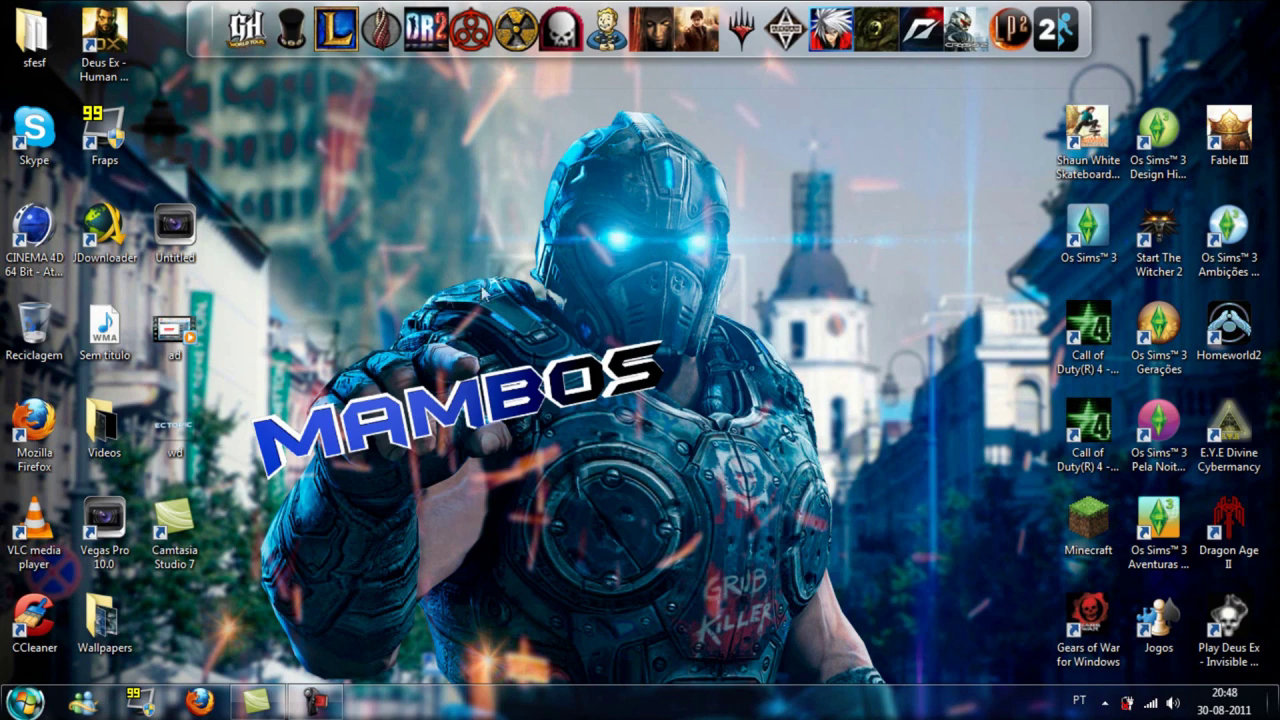
{"action": "left_click", "coordinate": [1104, 702]}
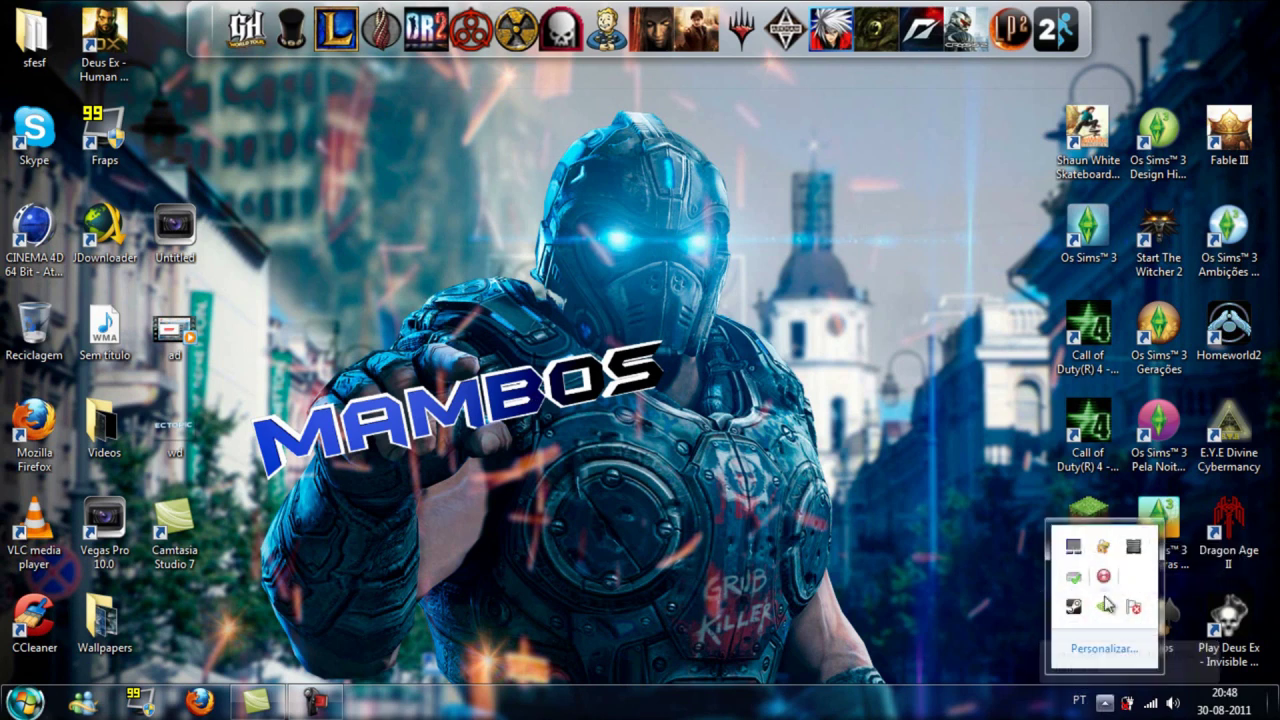
{"action": "left_click", "coordinate": [940, 602]}
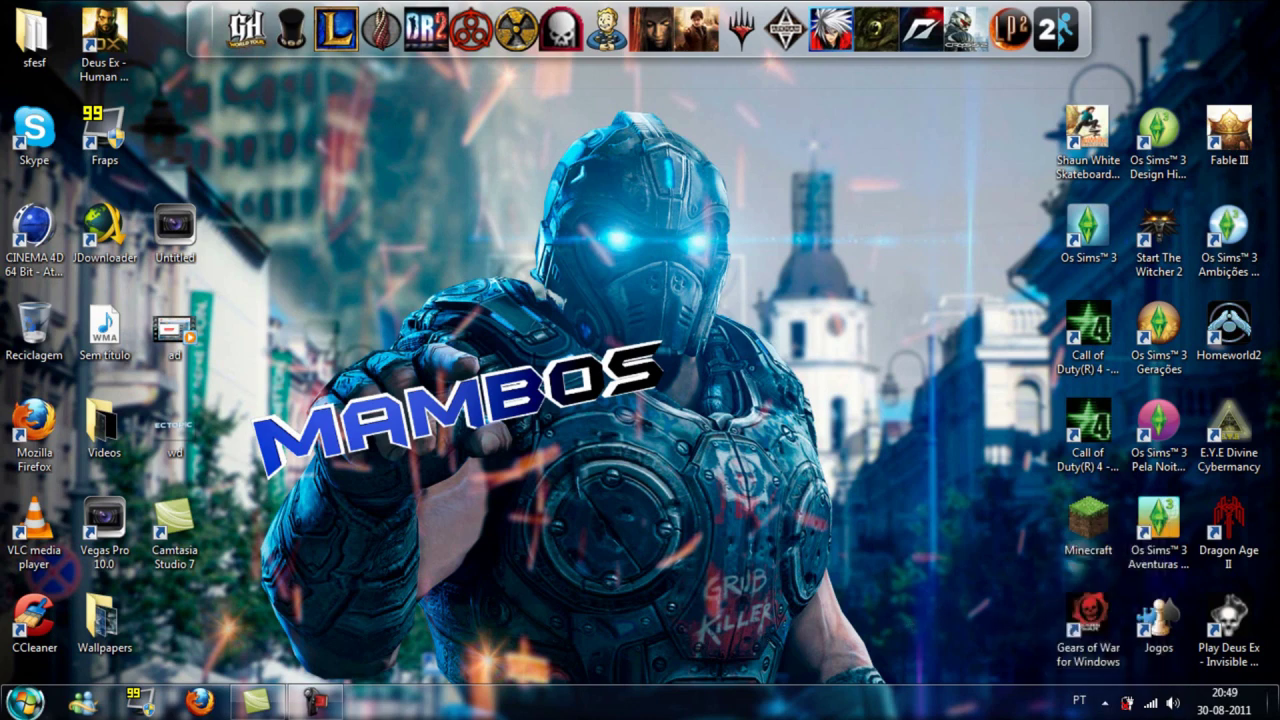
Step: Search the computer for "intel" and close the search
{"action": "left_click", "coordinate": [8, 699]}
{"action": "left_click", "coordinate": [99, 659]}
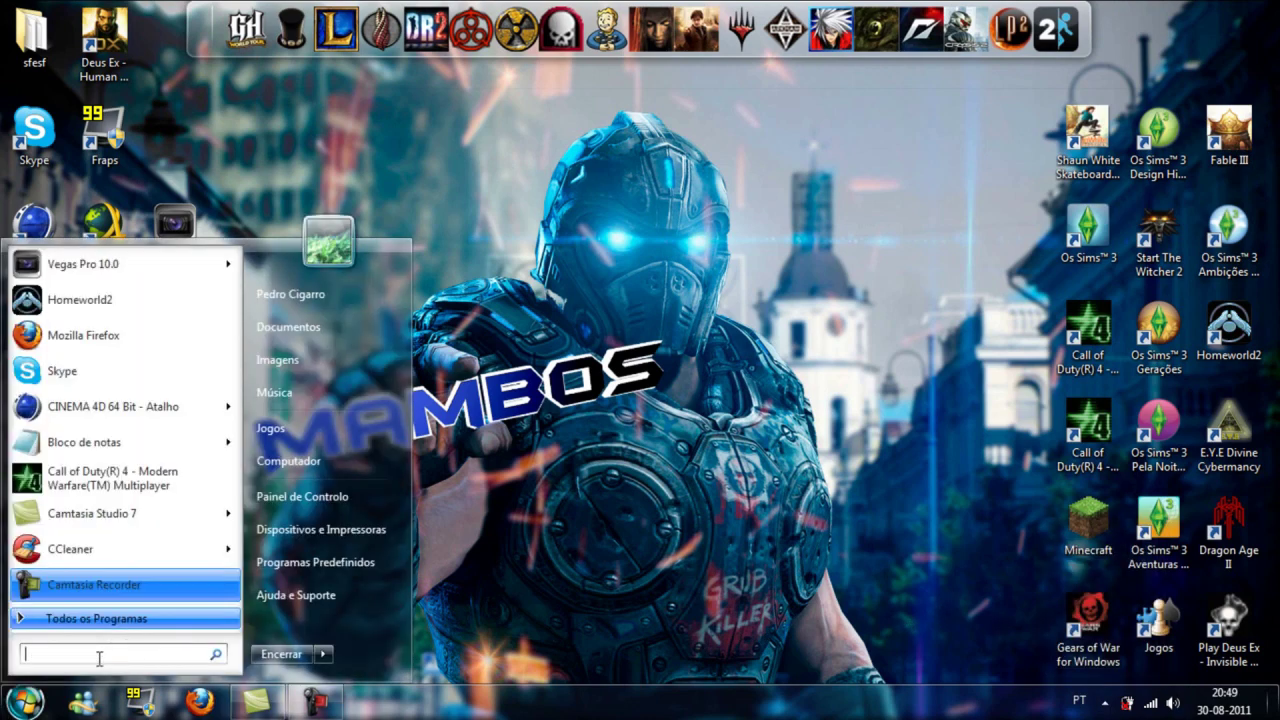
{"action": "type", "text": "int"}
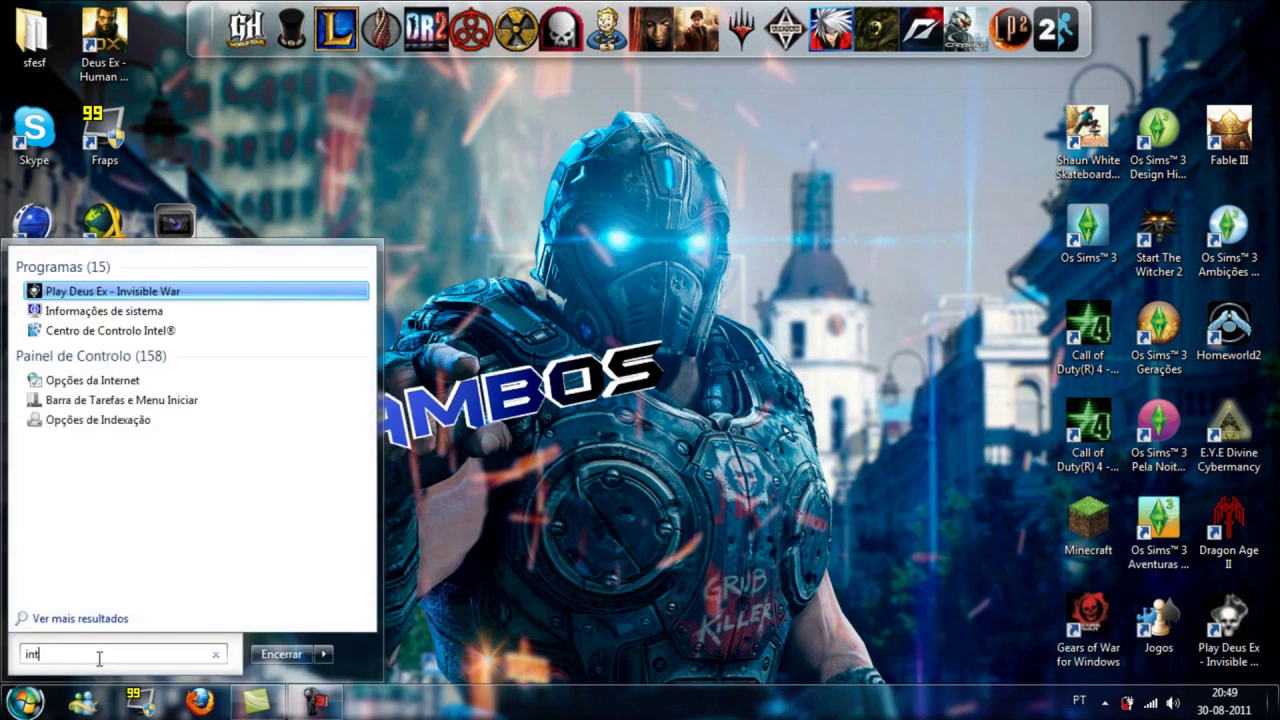
{"action": "type", "text": "el"}
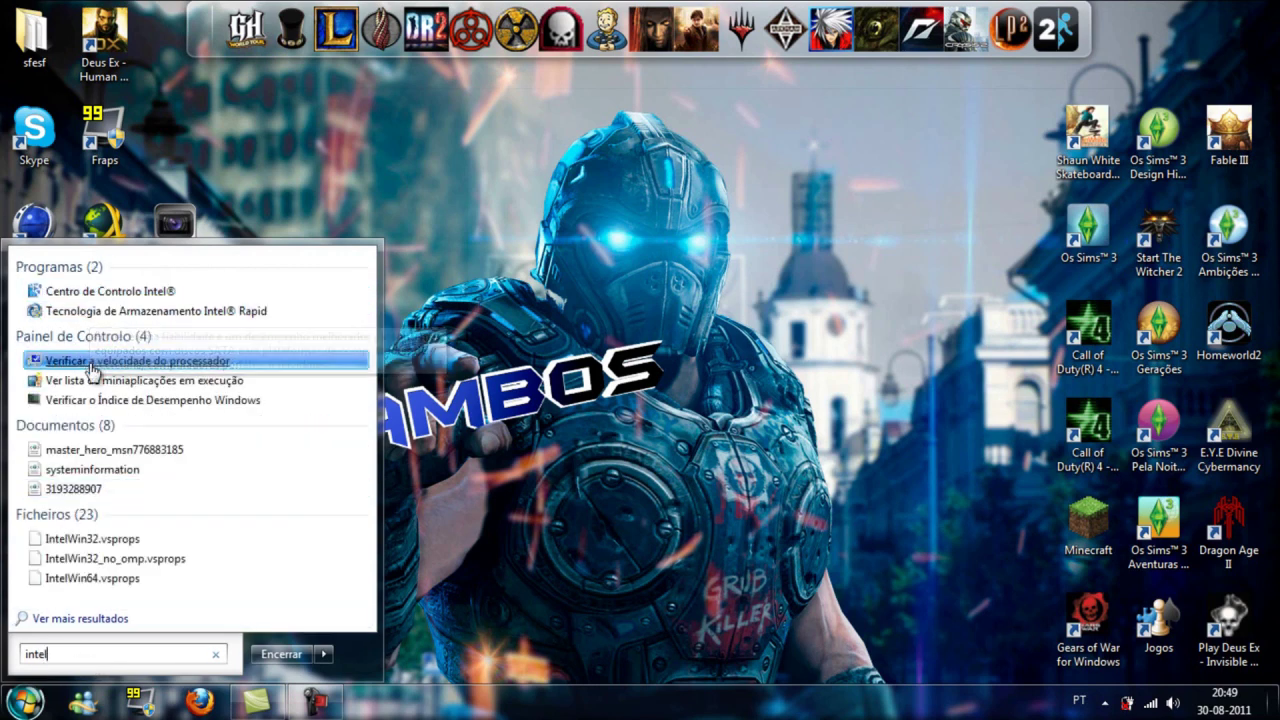
{"action": "left_click", "coordinate": [546, 403]}
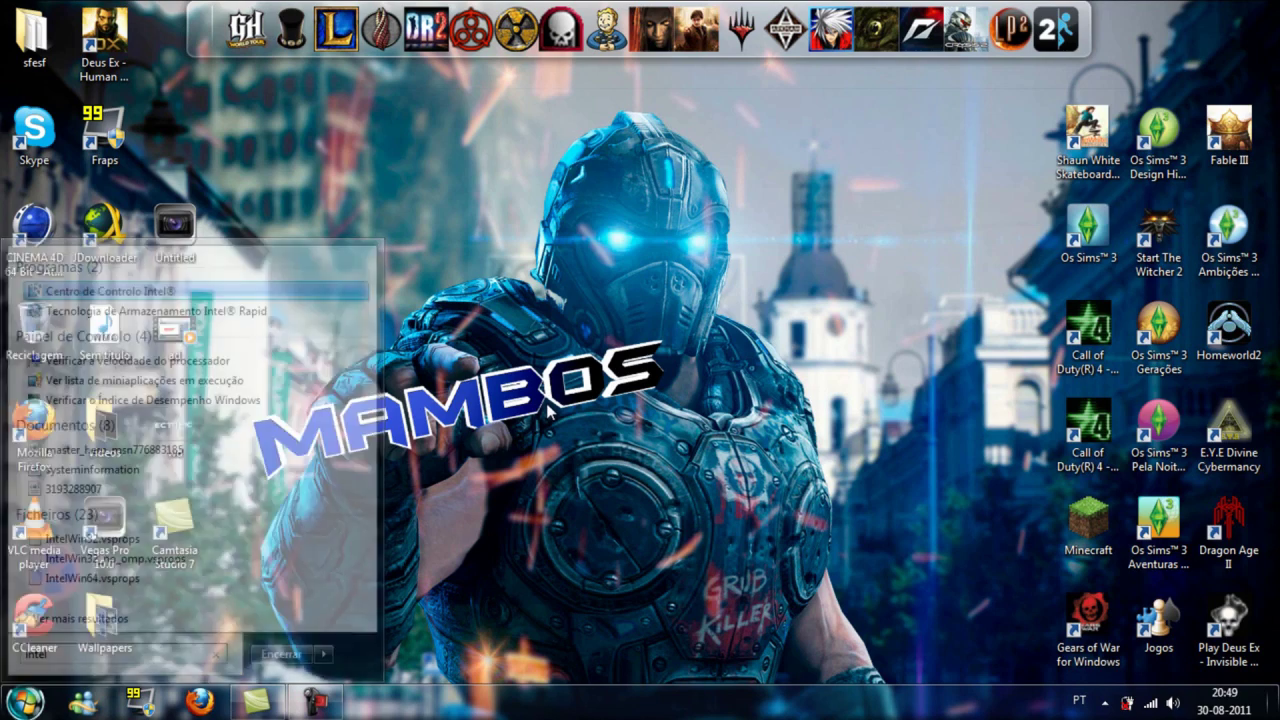
Step: Open the NVIDIA control panel to view the 3D settings for individual programs, and close it
{"action": "right_click", "coordinate": [546, 403]}
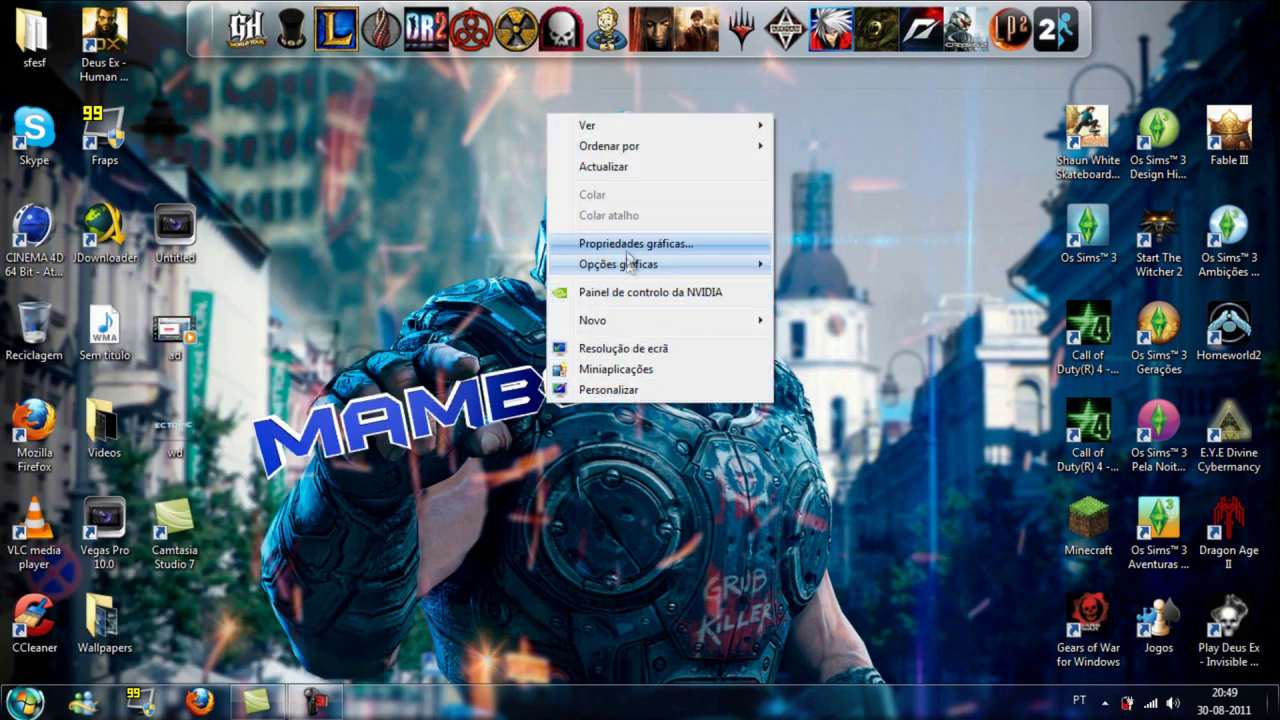
{"action": "left_click", "coordinate": [322, 514]}
{"action": "left_click", "coordinate": [1104, 704]}
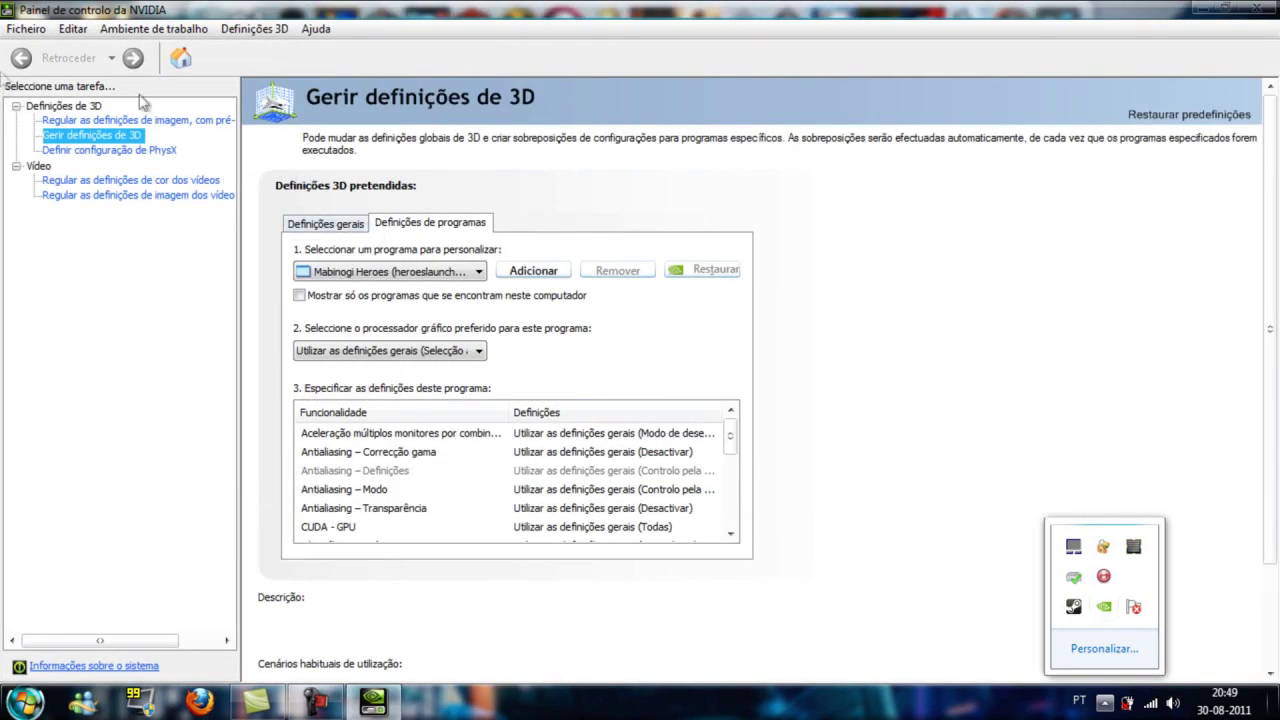
{"action": "left_click", "coordinate": [170, 217]}
{"action": "left_click", "coordinate": [1257, 8]}
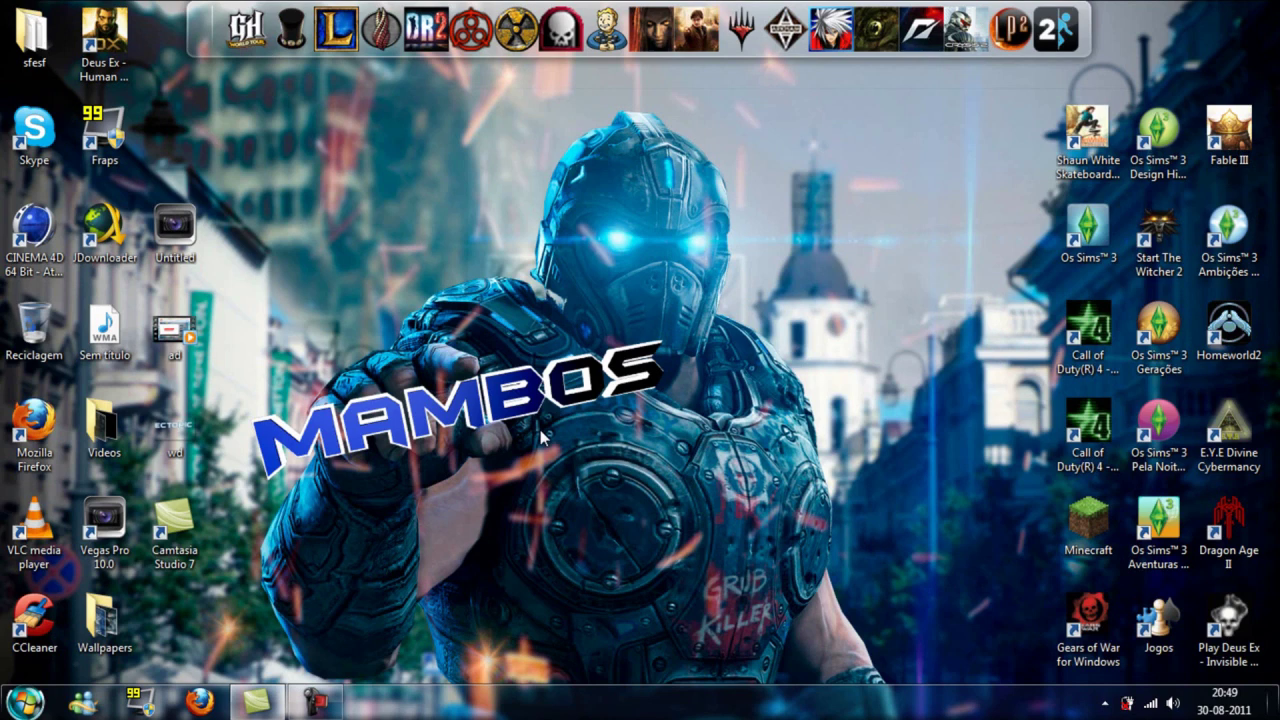
Step: Open CCleaner, decline the update, check the processor, memory and graphics details, and close it
{"action": "double_click", "coordinate": [35, 620]}
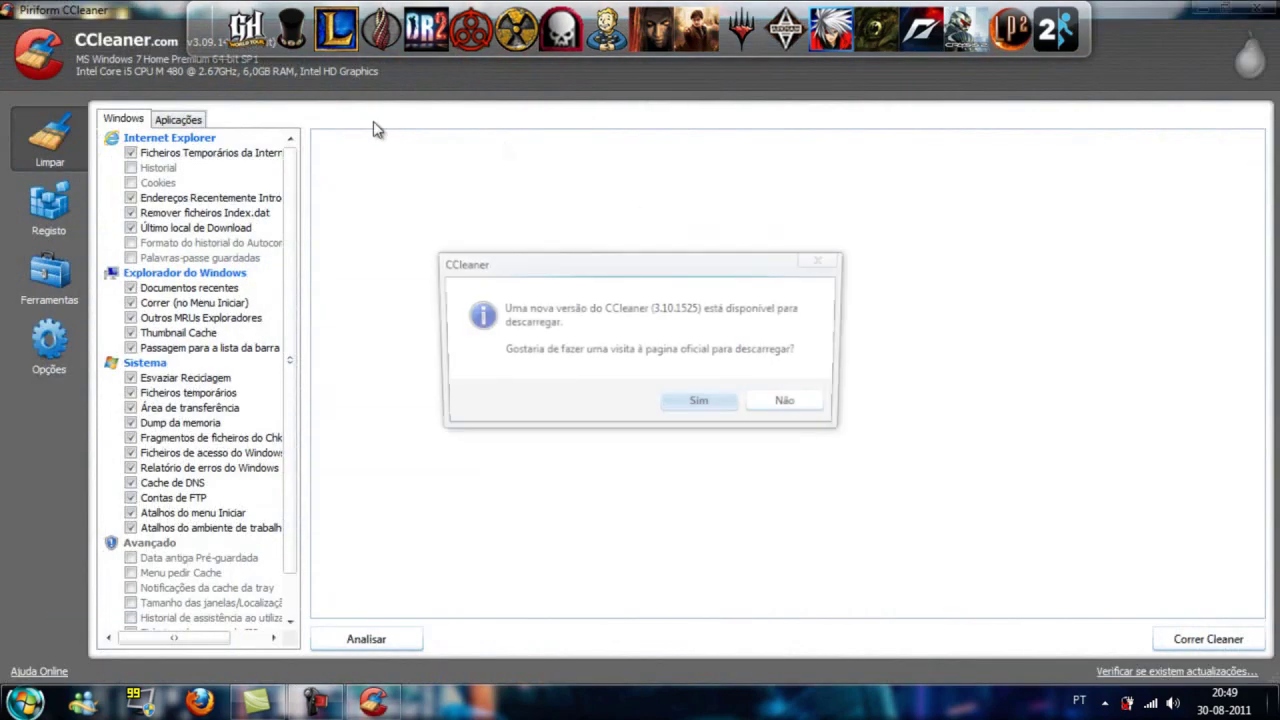
{"action": "left_click", "coordinate": [794, 411]}
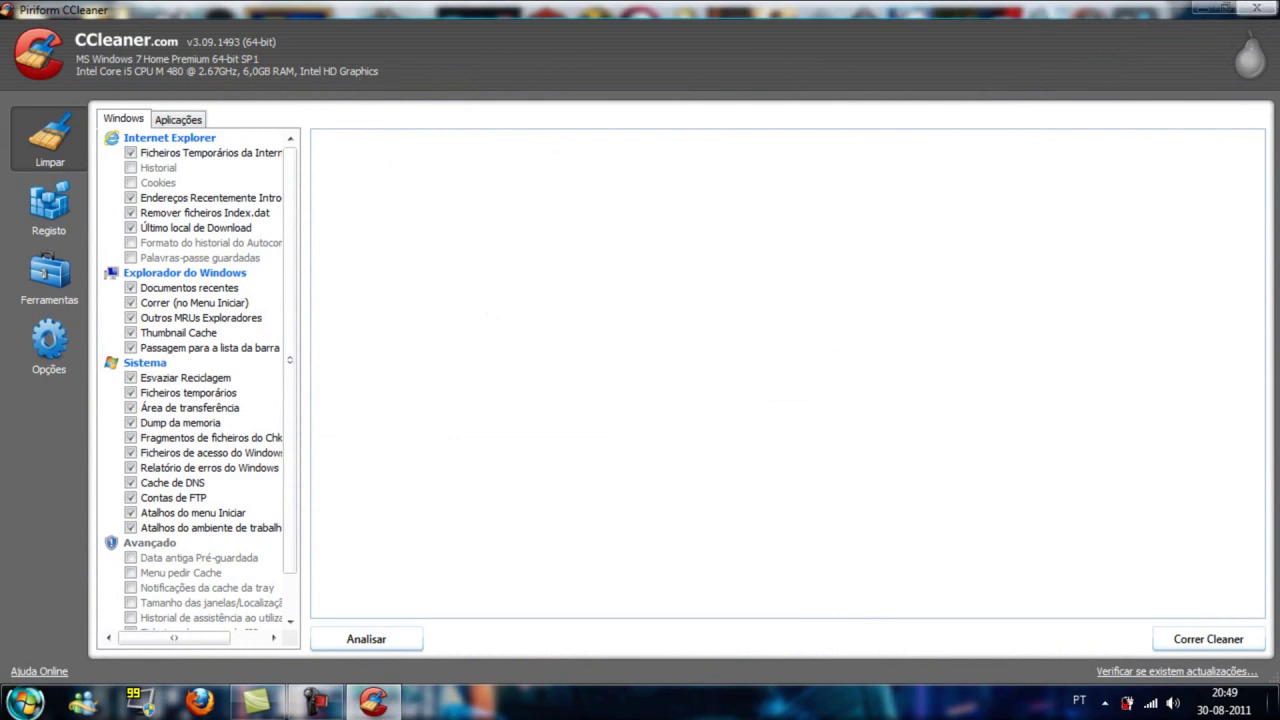
{"action": "left_click", "coordinate": [1265, 8]}
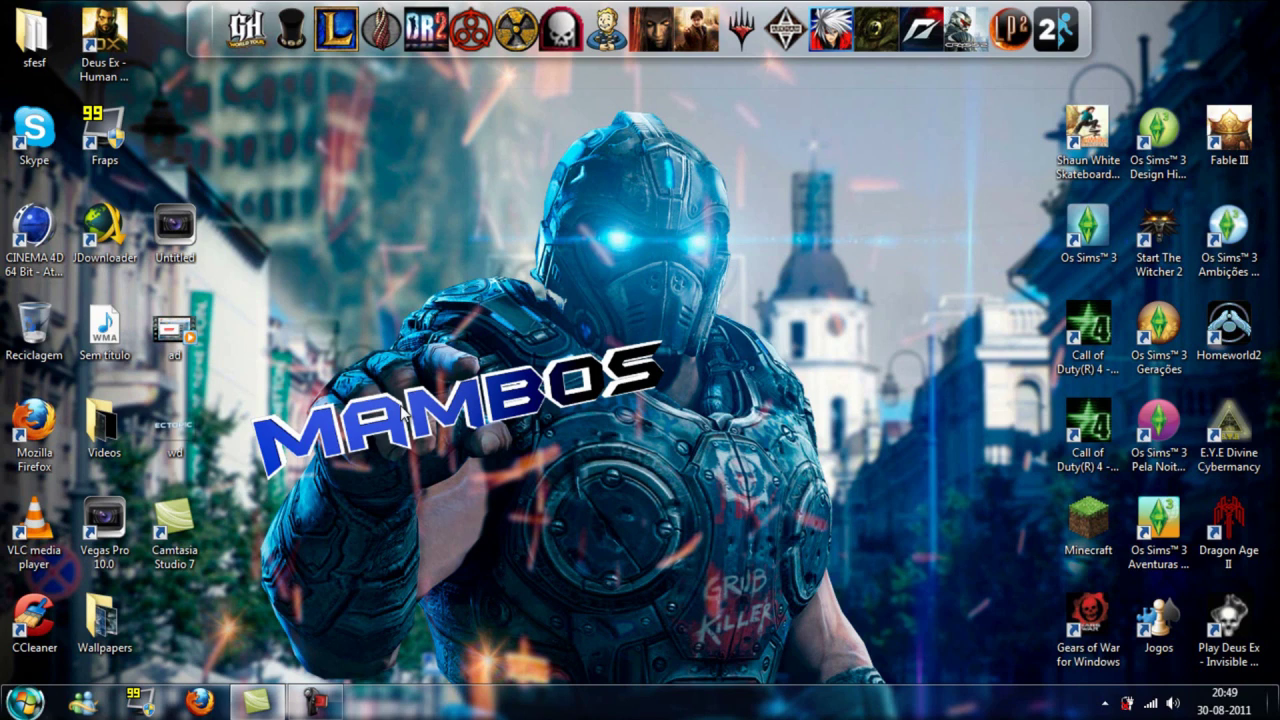
Step: Examine the graphics processor choices offered for running the Minecraft shortcut
{"action": "right_click", "coordinate": [1113, 526]}
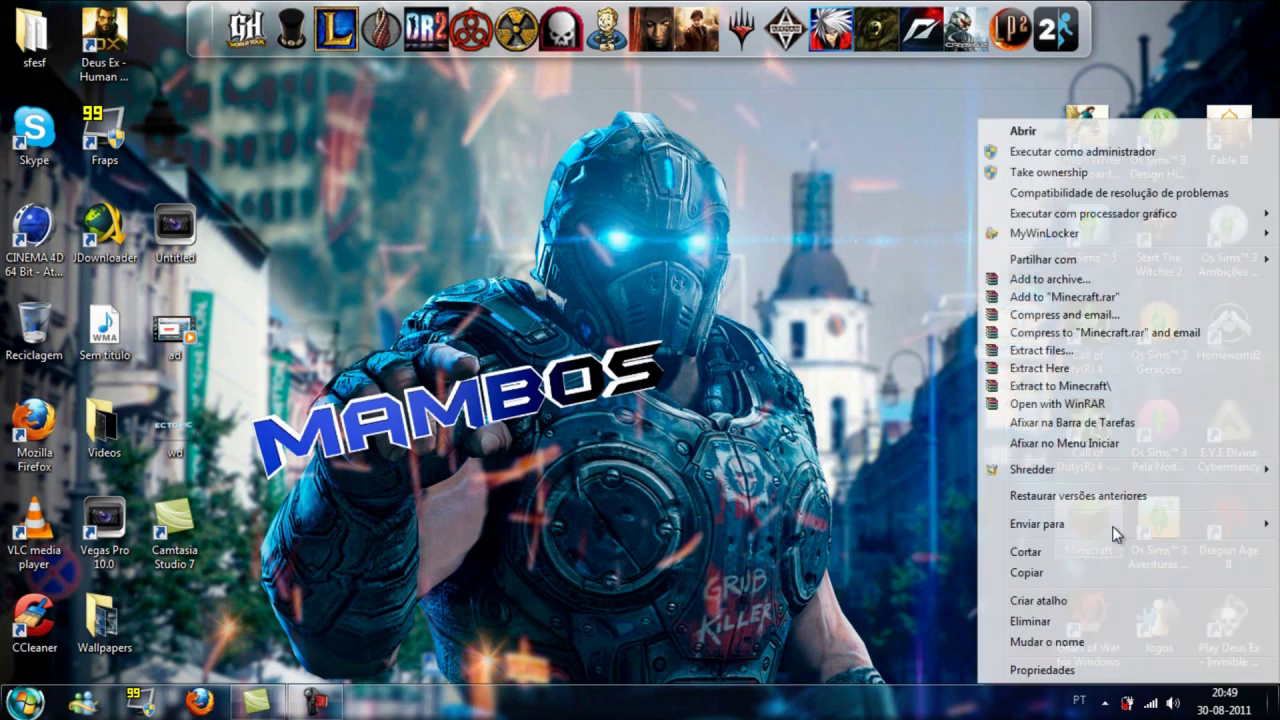
{"action": "mouse_move", "coordinate": [1128, 214]}
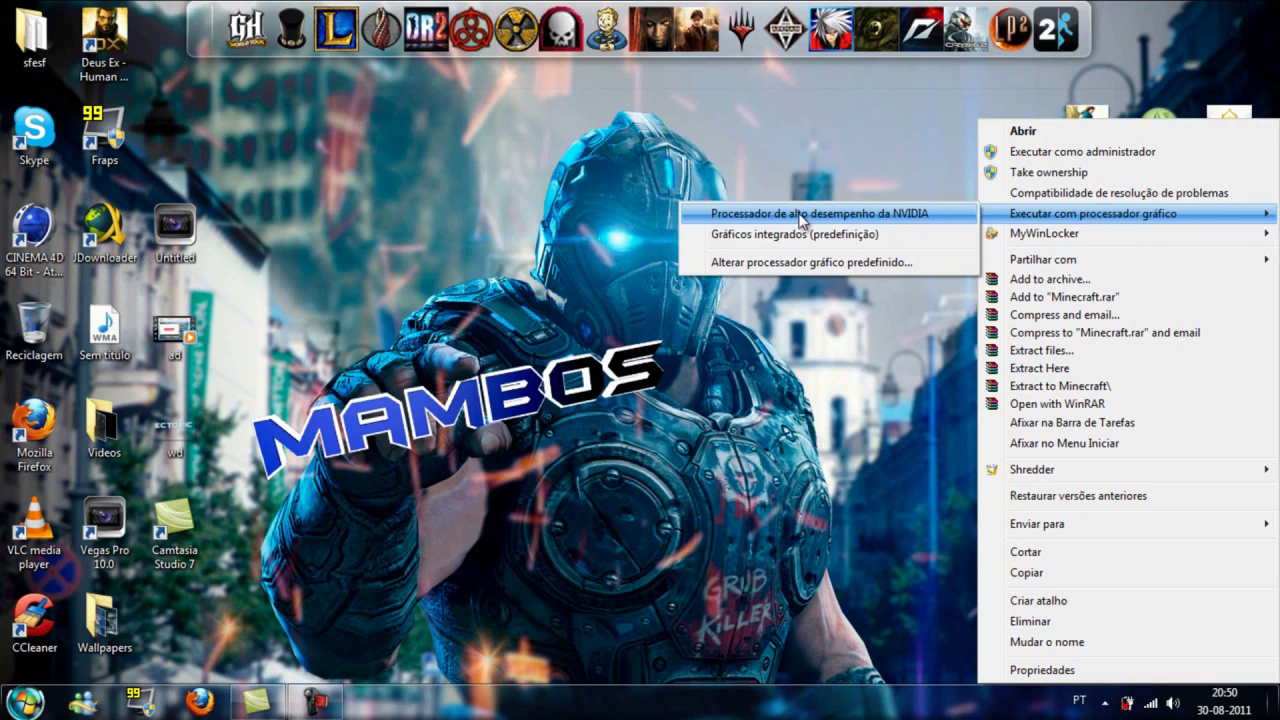
{"action": "left_click", "coordinate": [608, 219]}
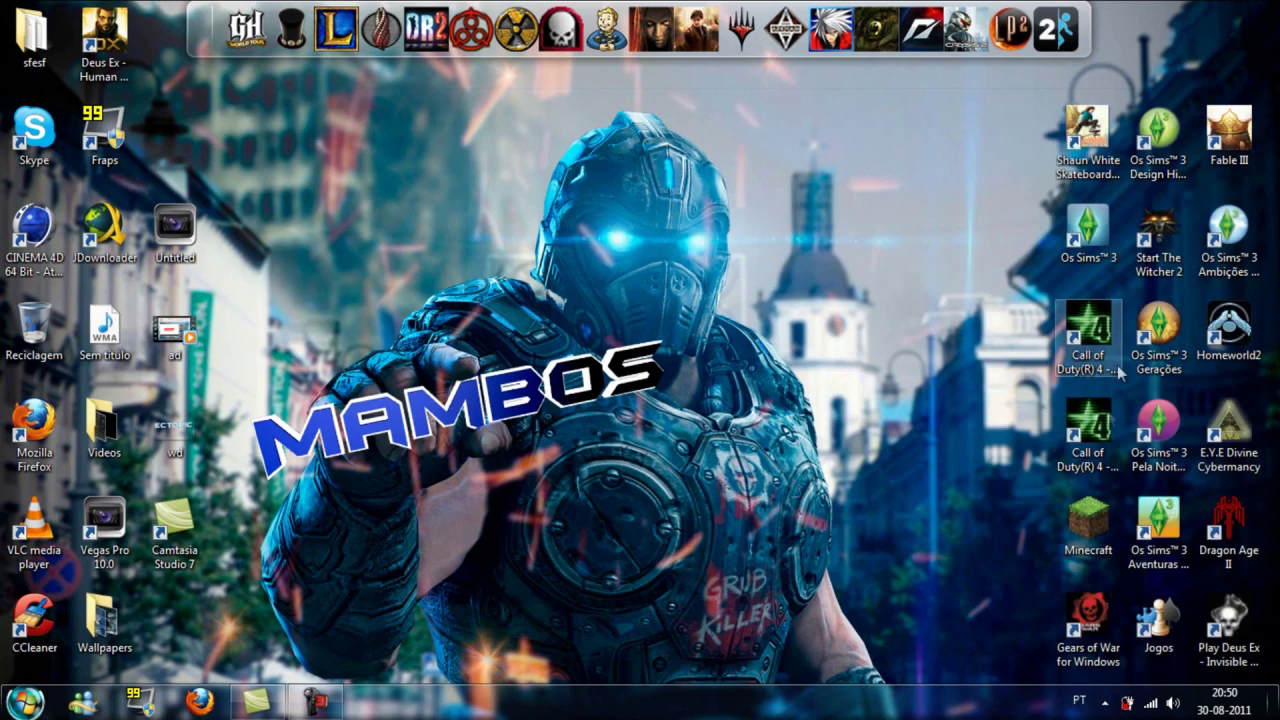
{"action": "right_click", "coordinate": [1068, 515]}
{"action": "mouse_move", "coordinate": [1052, 212]}
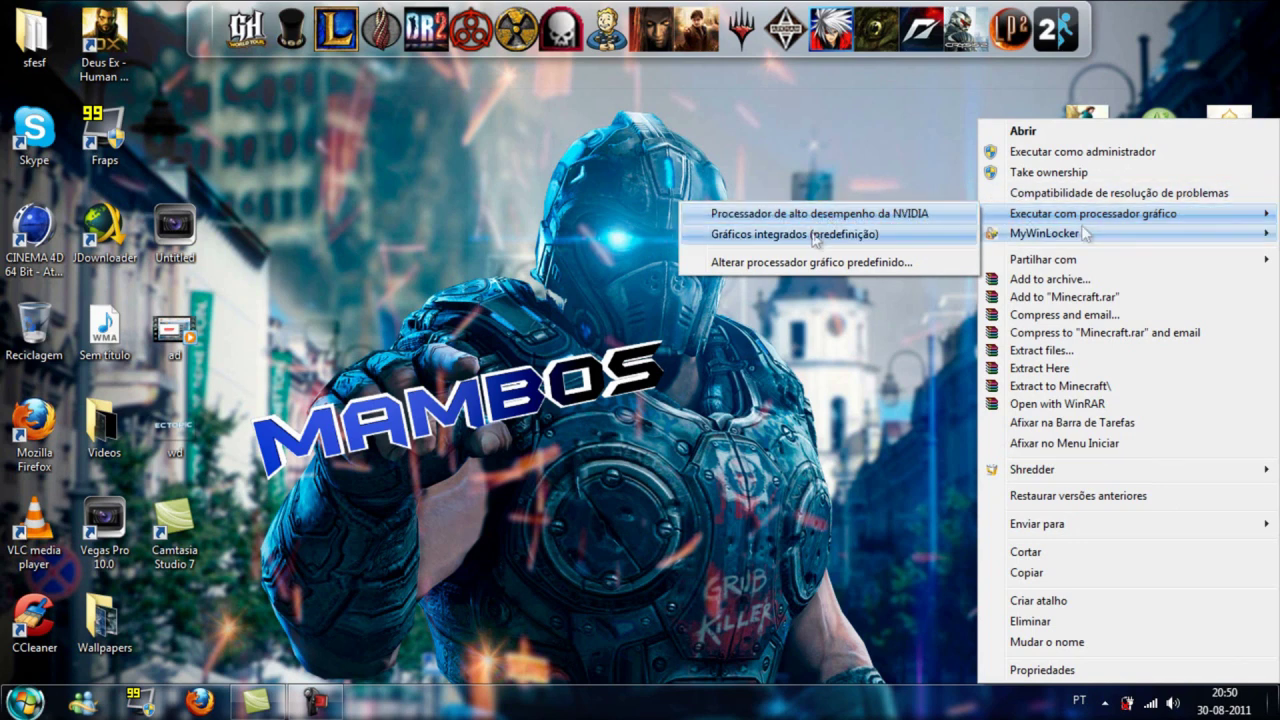
{"action": "left_click", "coordinate": [881, 215]}
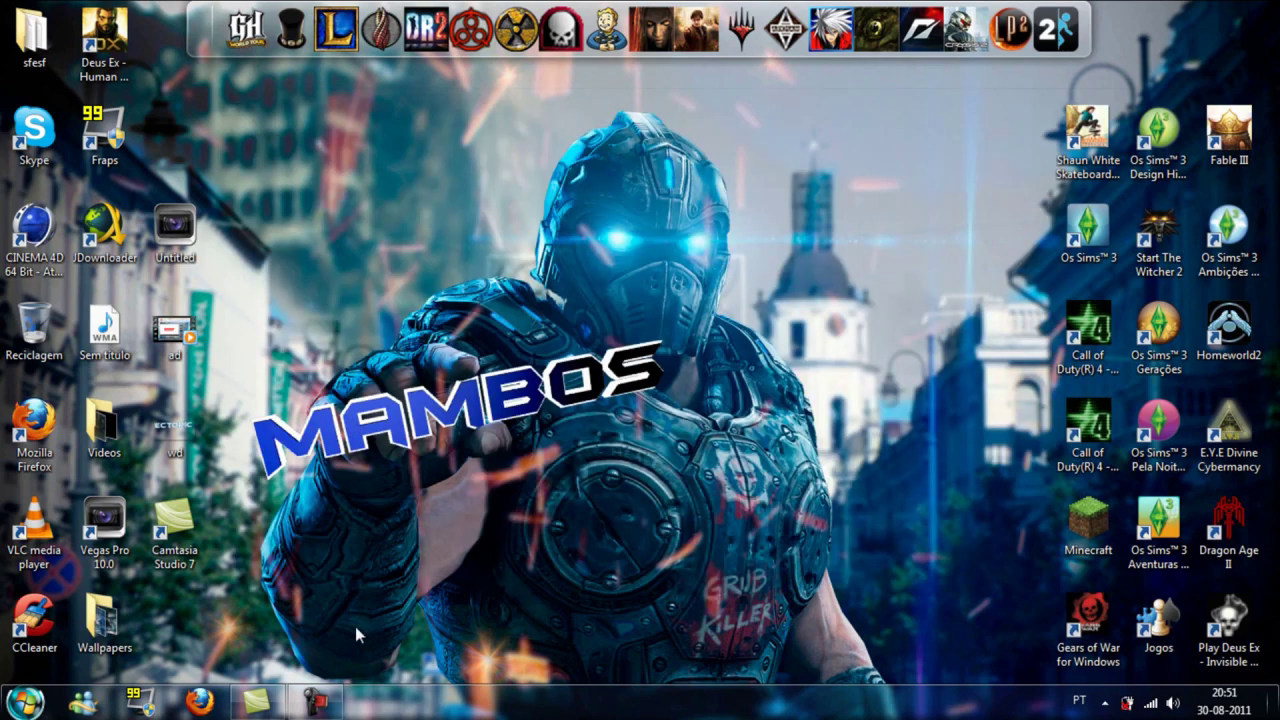
{"action": "left_click", "coordinate": [325, 702]}
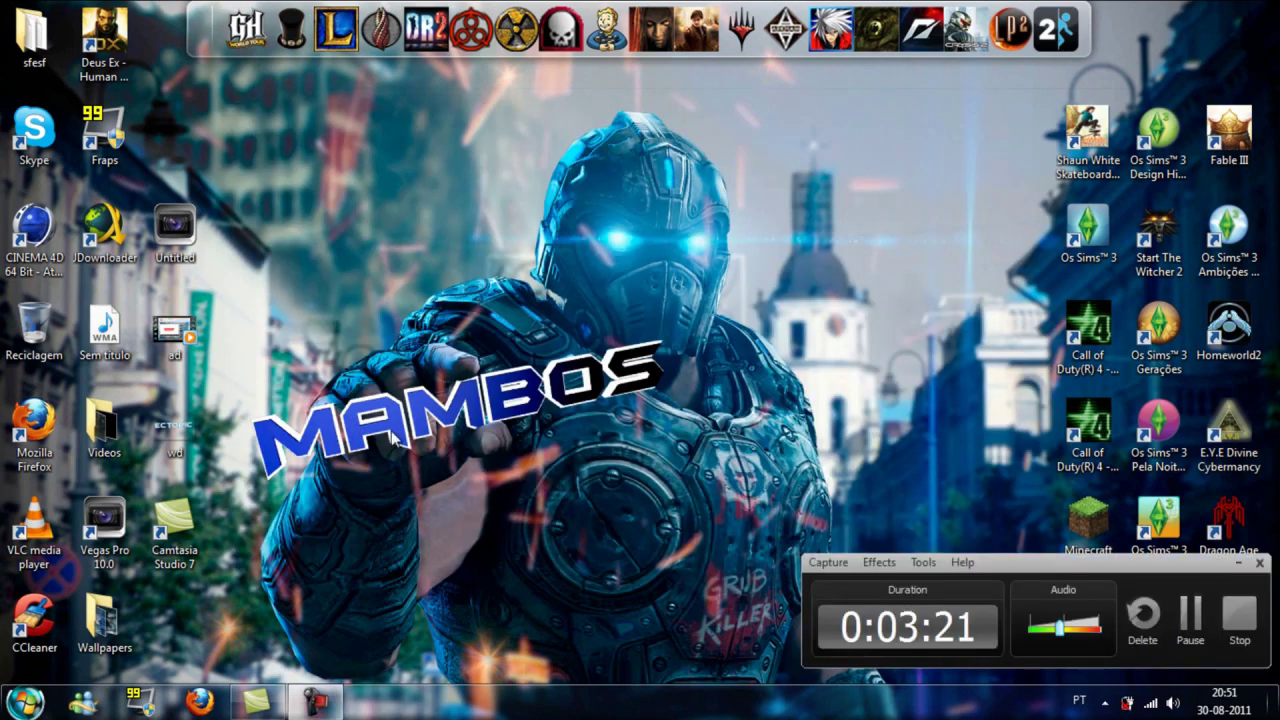
{"action": "left_click", "coordinate": [1240, 563]}
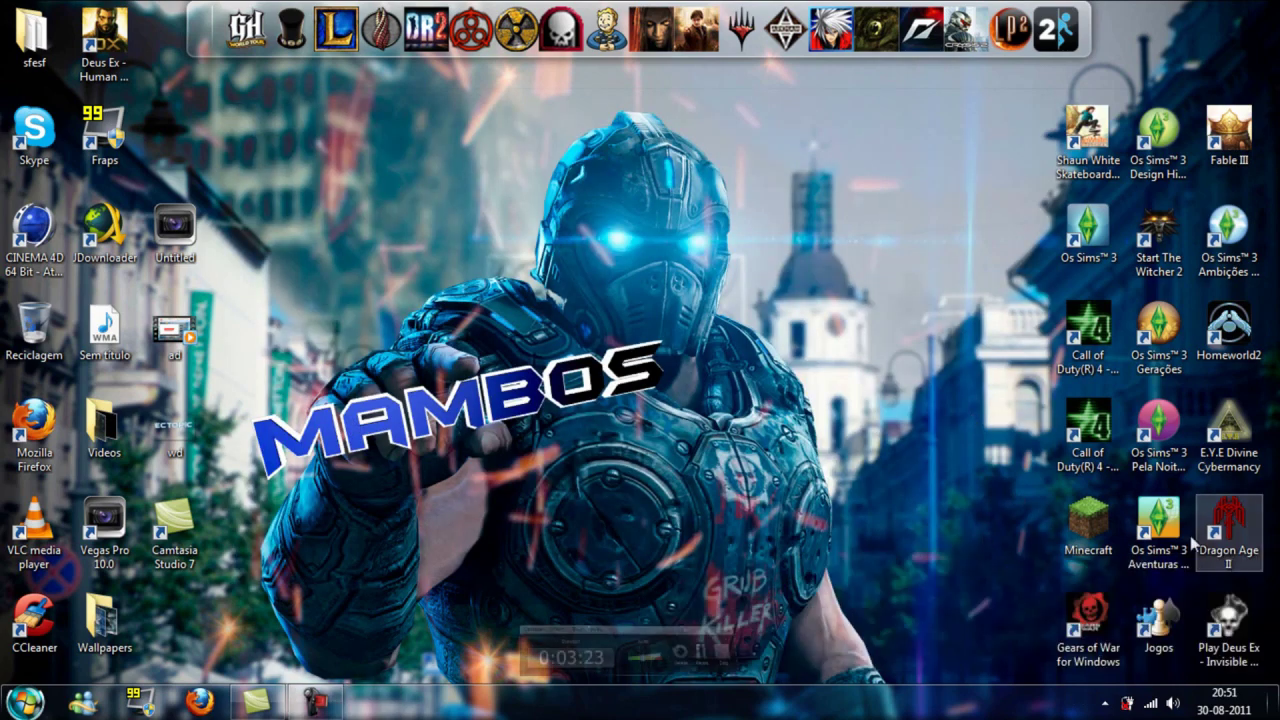
Step: Run Minecraft with the high-performance NVIDIA processor and log in with the remembered account
{"action": "right_click", "coordinate": [1097, 527]}
{"action": "mouse_move", "coordinate": [1128, 213]}
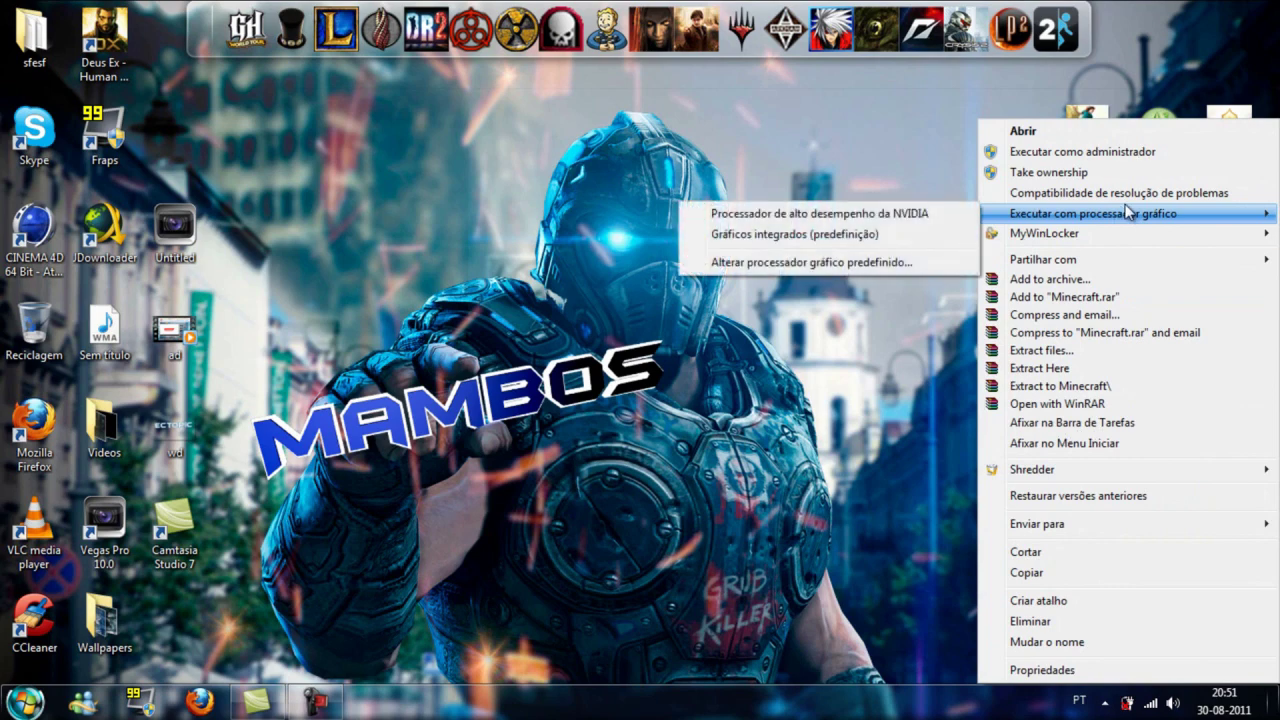
{"action": "left_click", "coordinate": [886, 218]}
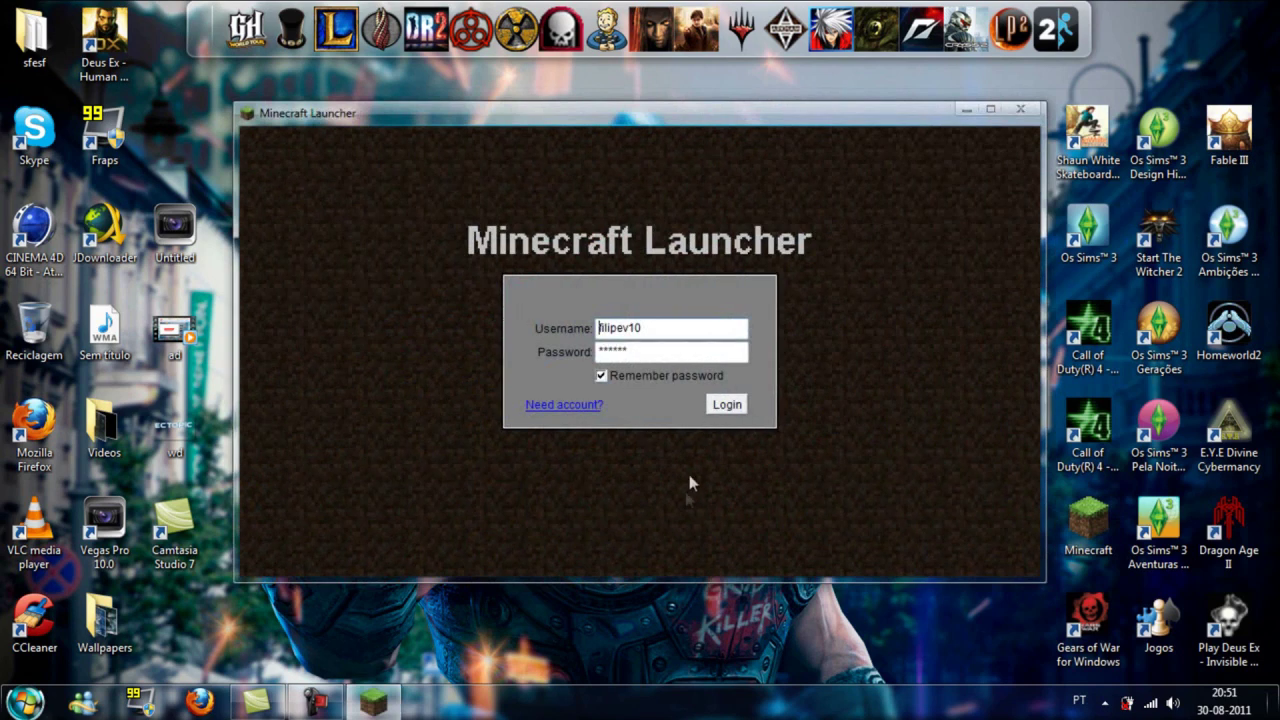
{"action": "left_click", "coordinate": [722, 407]}
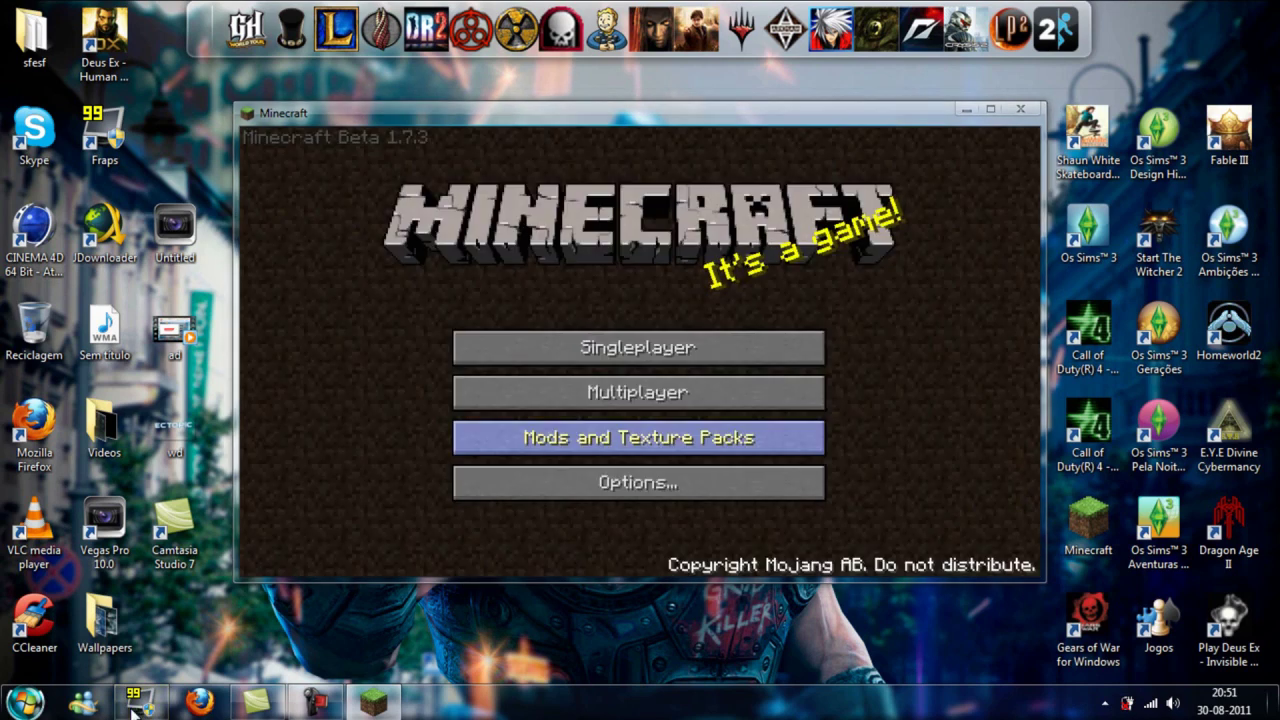
Step: Start Fraps for the frame-rate counter and load the first saved singleplayer world in Minecraft
{"action": "left_click", "coordinate": [131, 712]}
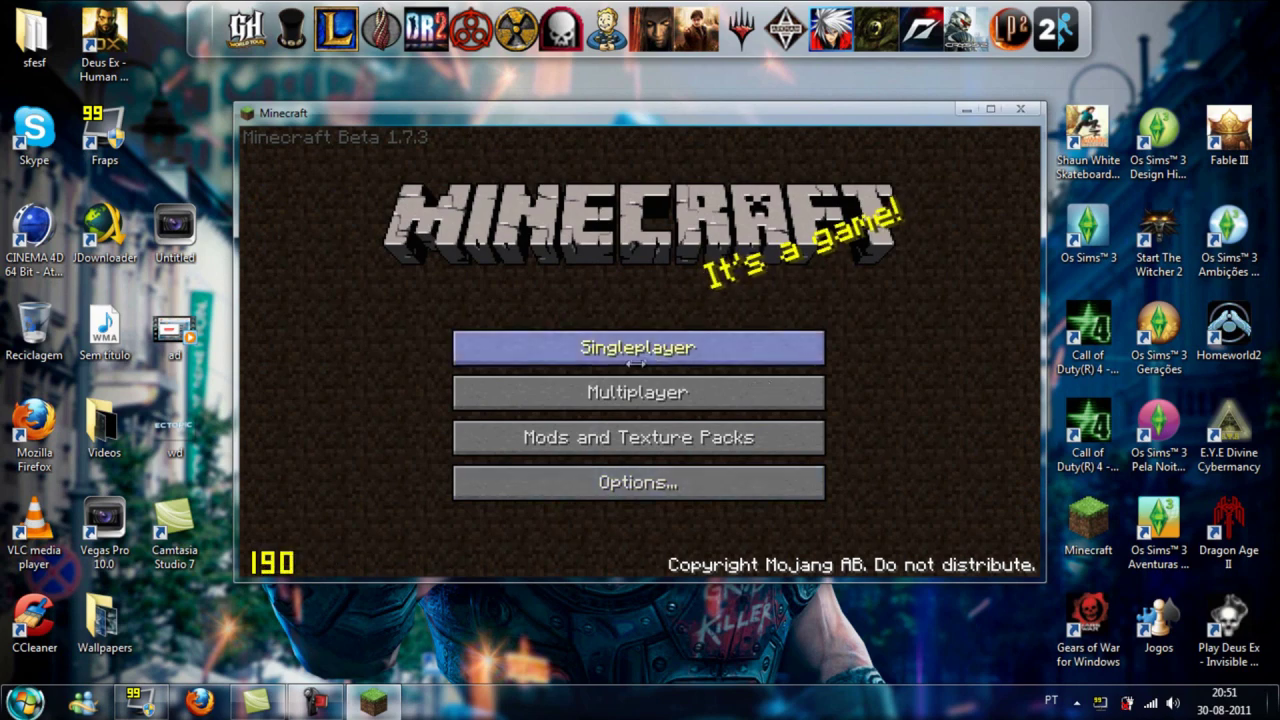
{"action": "left_click", "coordinate": [603, 349]}
{"action": "double_click", "coordinate": [571, 212]}
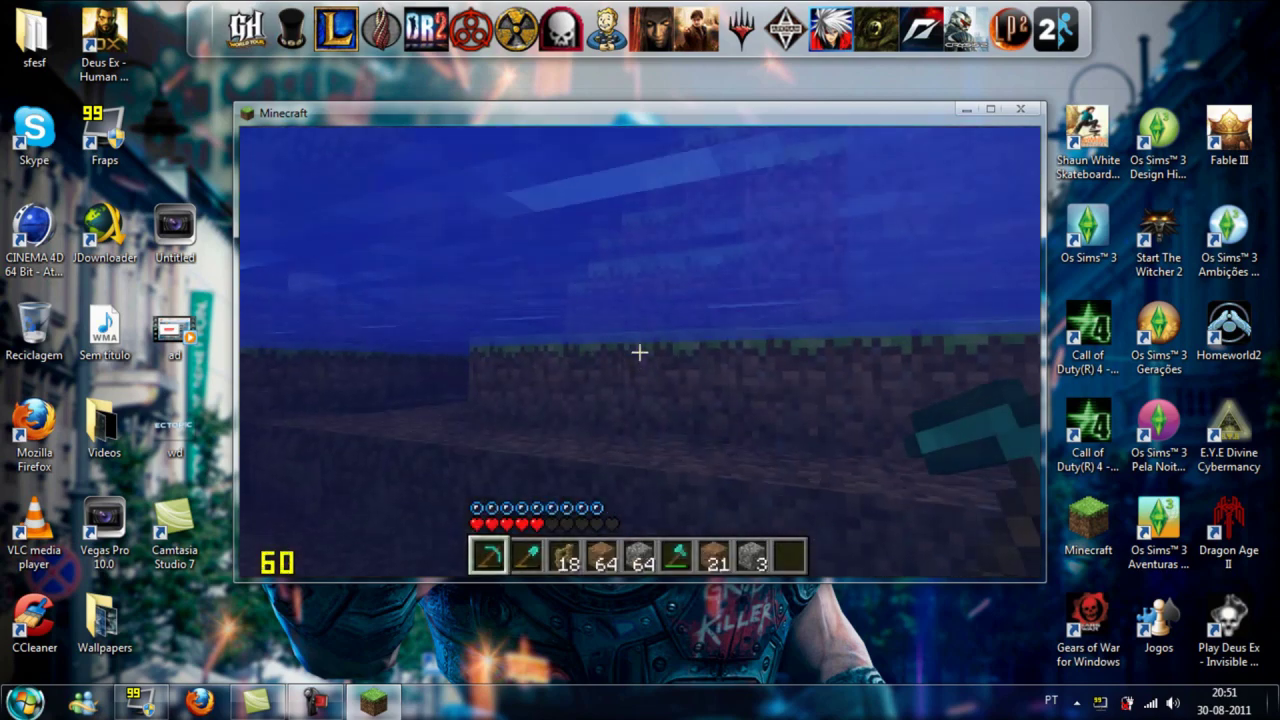
Step: Walk and jump out of the water and up the grassy hillside to test the frame rate
{"action": "key", "text": "w"}
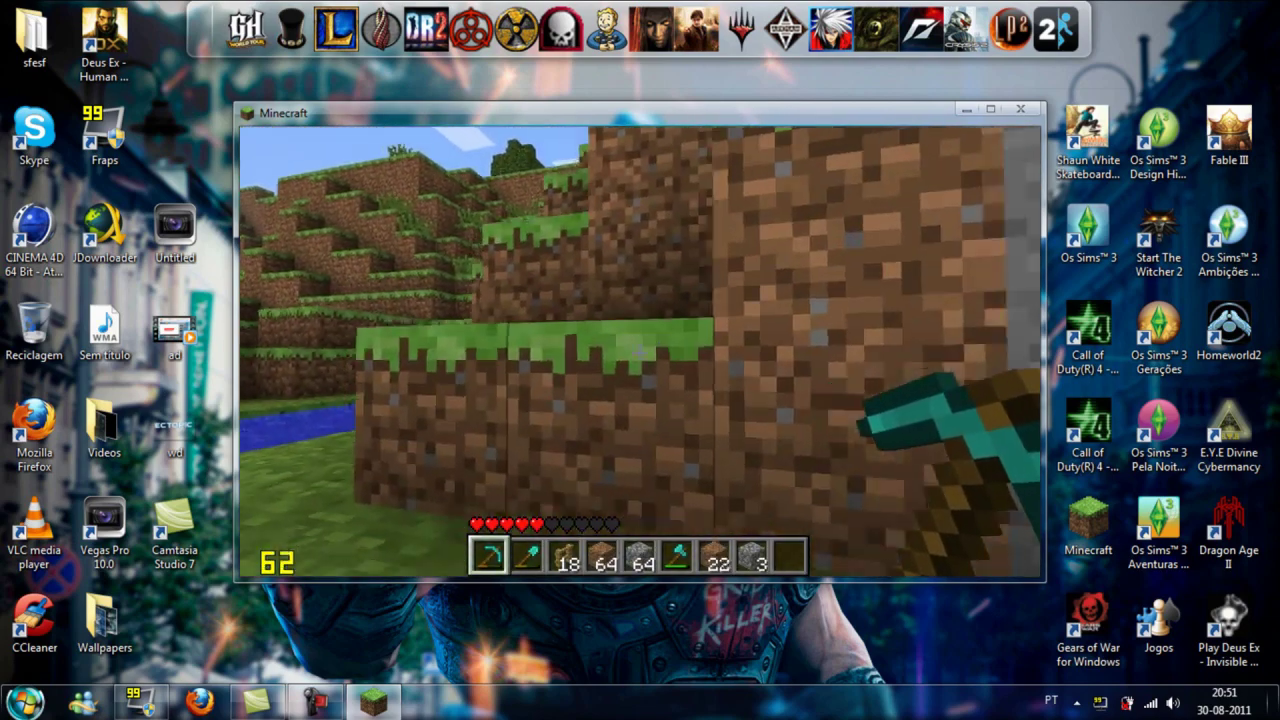
{"action": "key", "text": "space"}
{"action": "key", "text": "w"}
{"action": "key", "text": "space"}
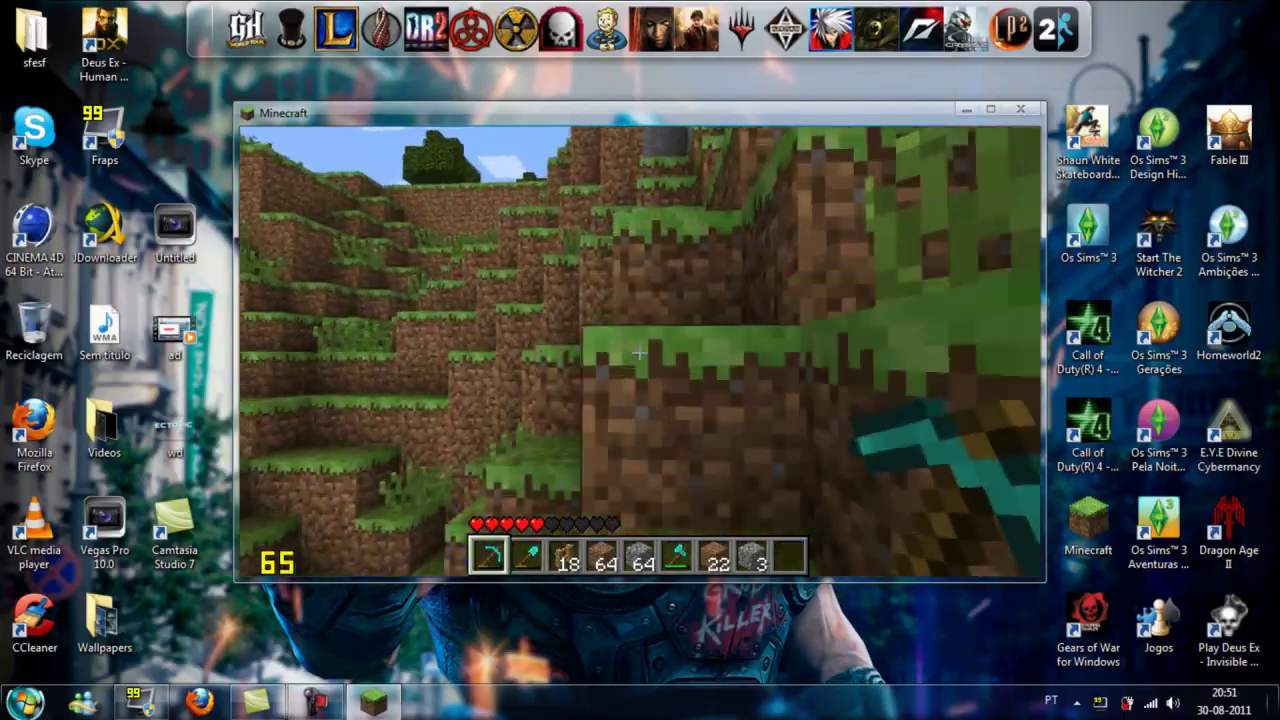
{"action": "key", "text": "w"}
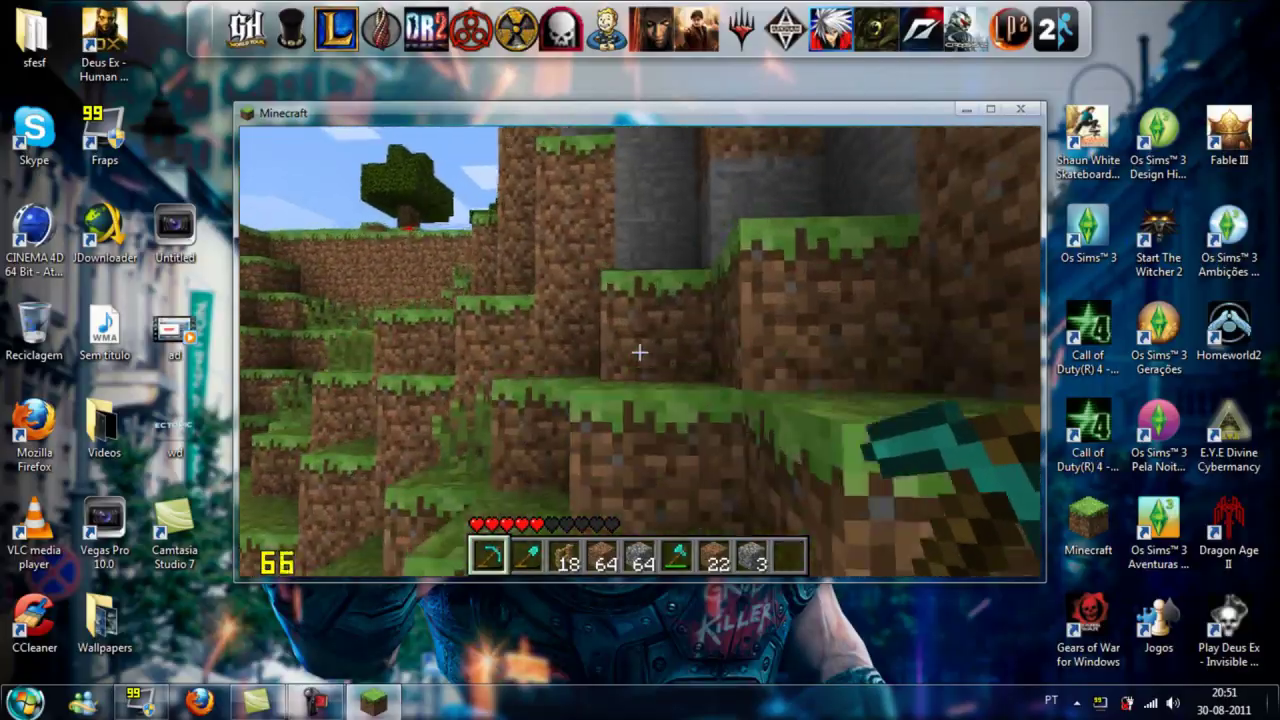
{"action": "key", "text": "space"}
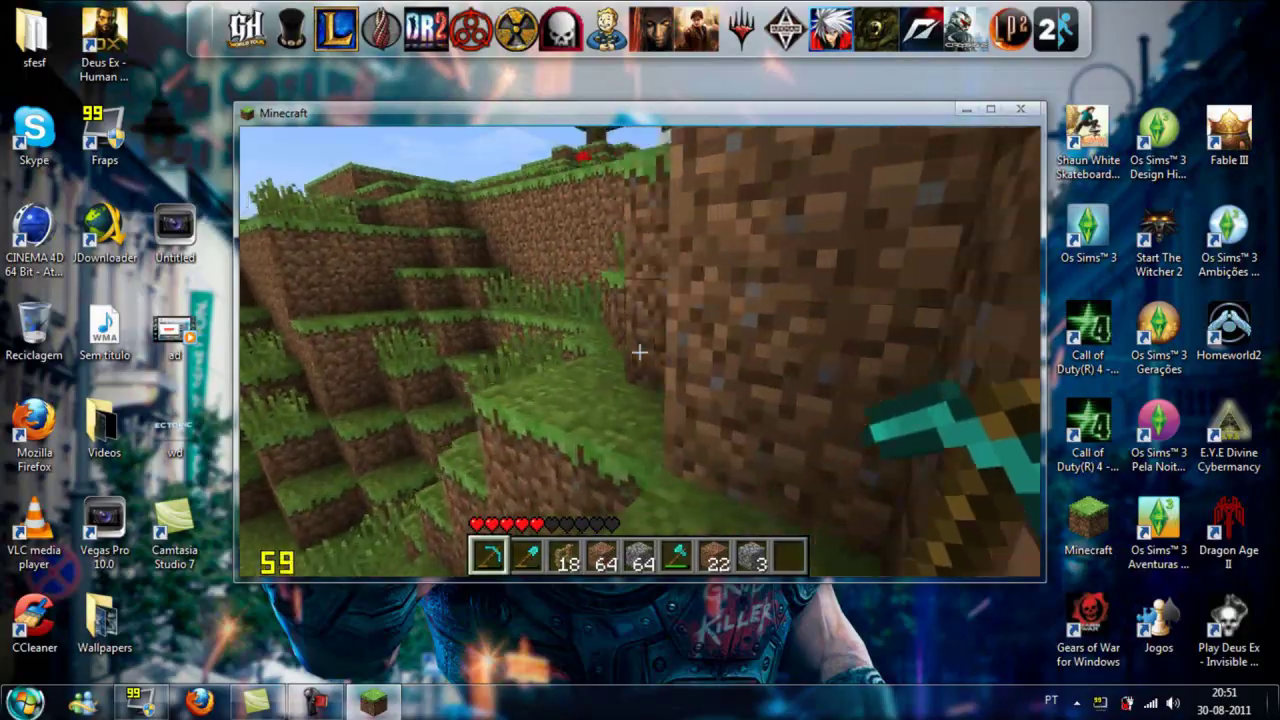
Step: Pause the game, maximize the Minecraft window, and resume walking at the larger size
{"action": "key", "text": "Escape"}
{"action": "left_click", "coordinate": [991, 110]}
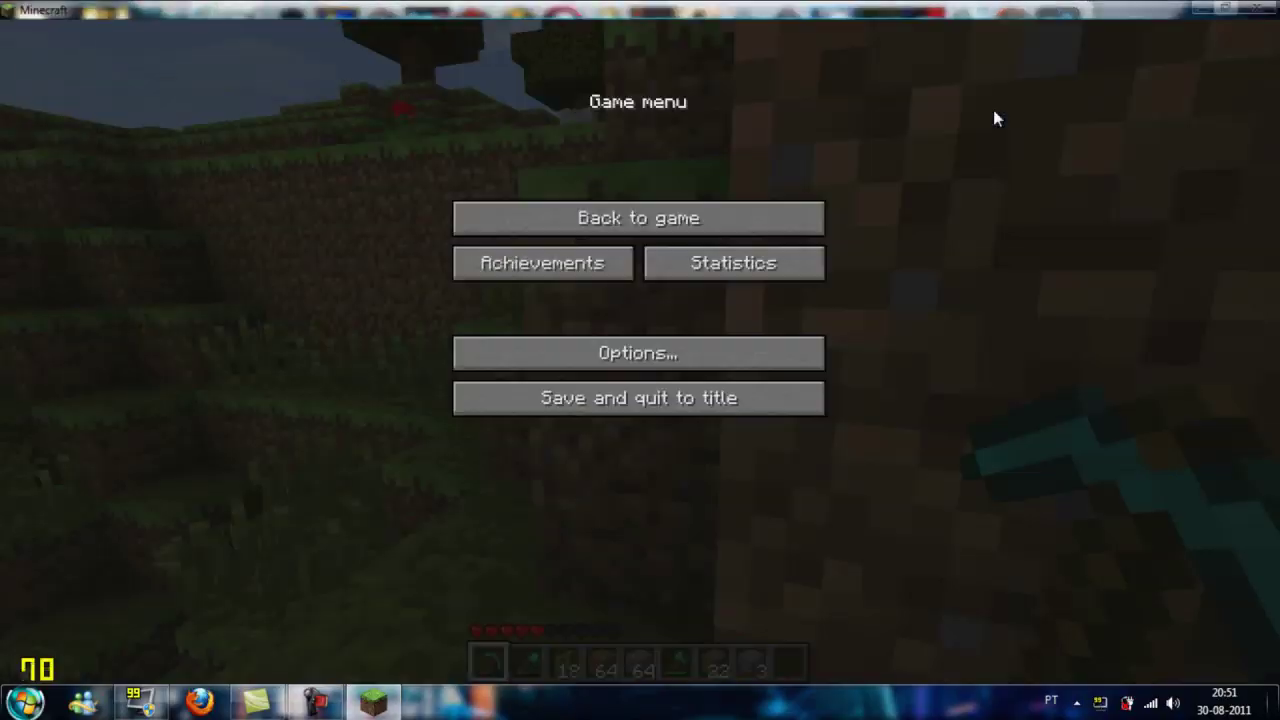
{"action": "key", "text": "Escape"}
{"action": "key", "text": "w"}
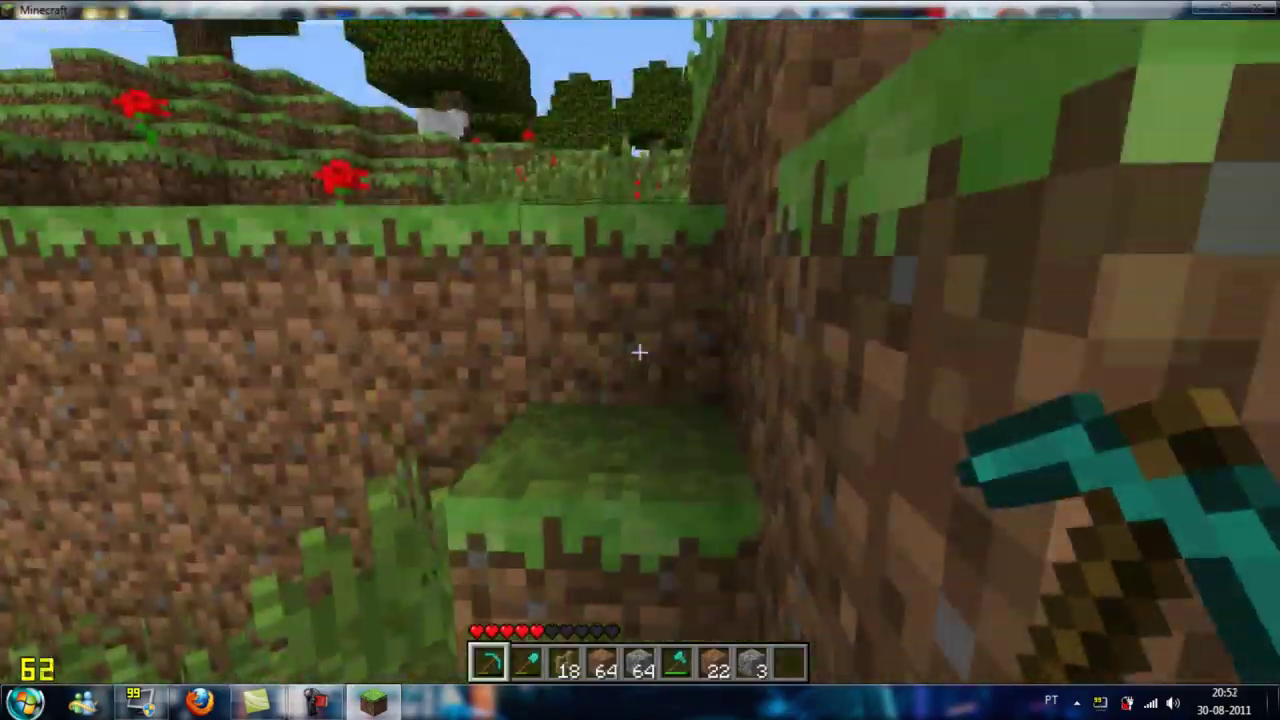
Step: Walk and jump past the dirt cliff and up the grassy hillside toward the red flowers
{"action": "key", "text": "space"}
{"action": "key", "text": "w"}
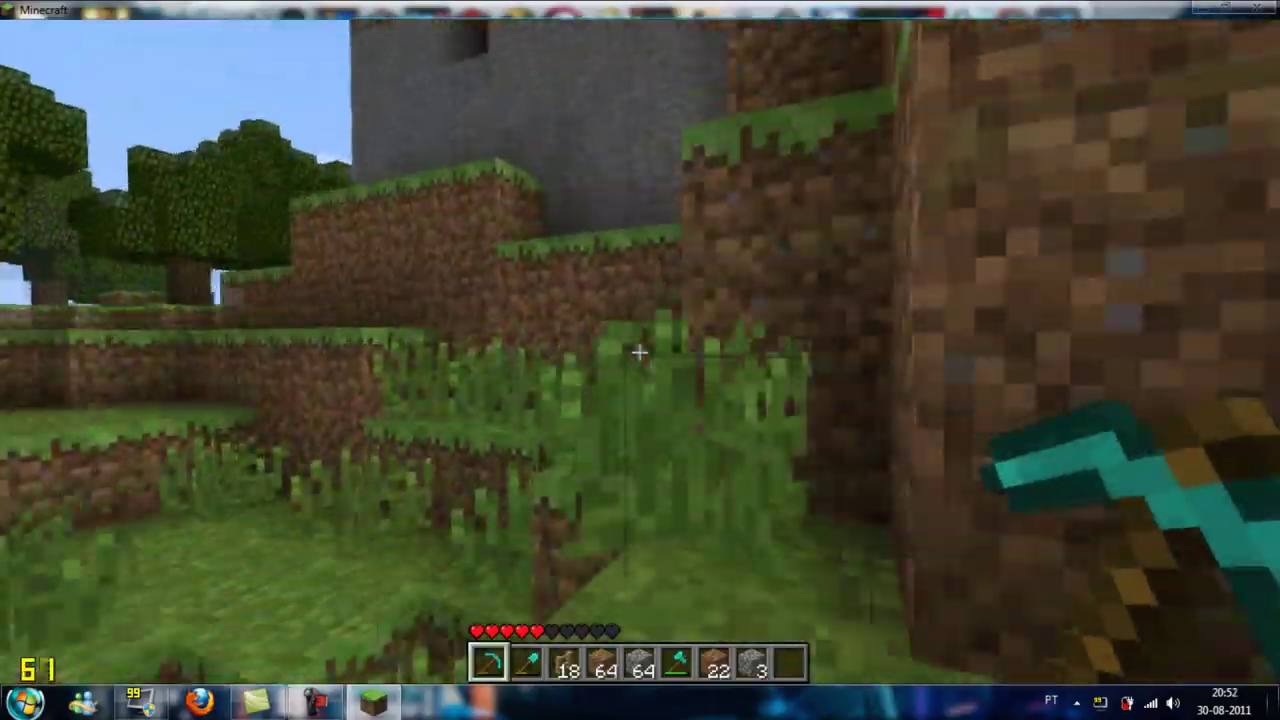
{"action": "key", "text": "w"}
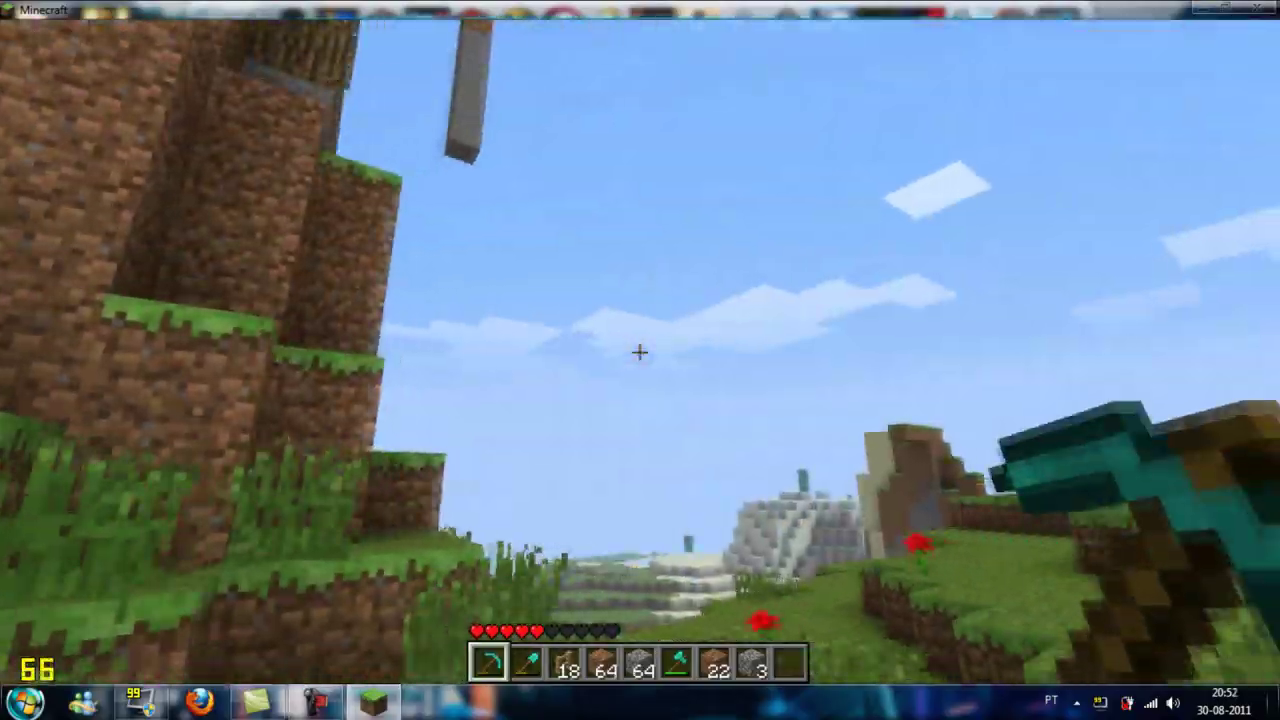
{"action": "key", "text": "space"}
{"action": "key", "text": "w"}
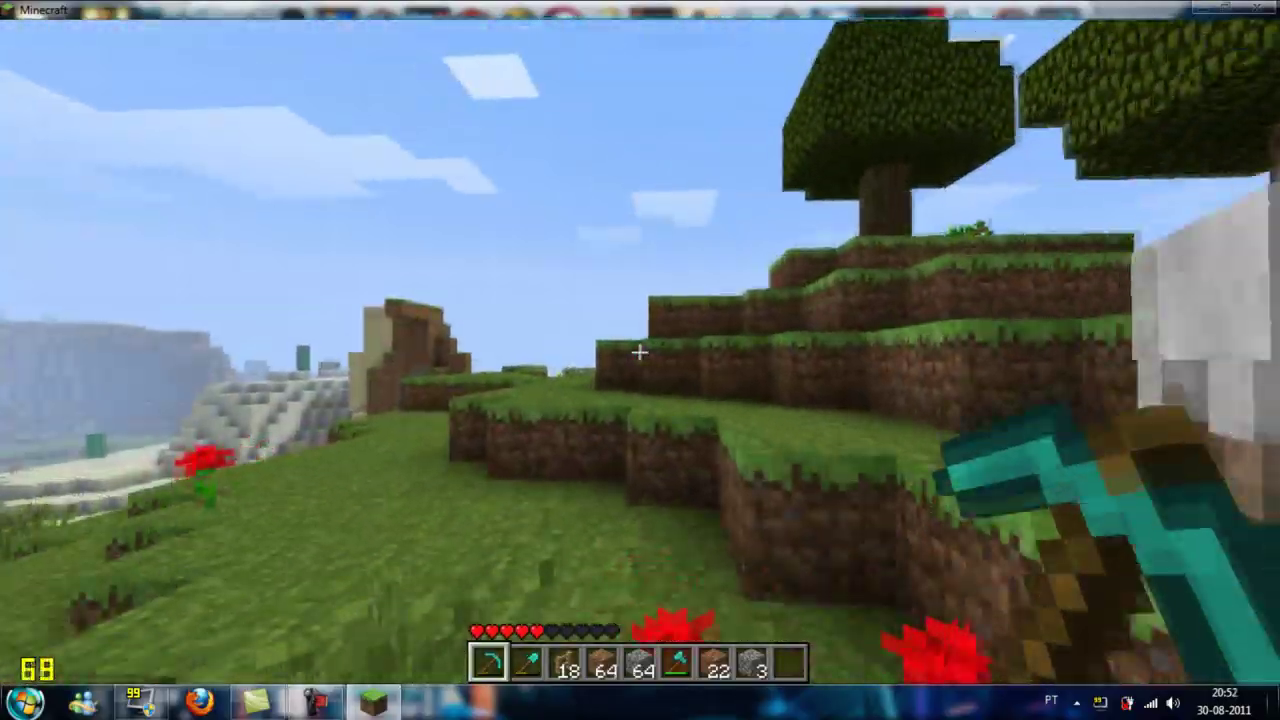
Step: Cycle the render distance to Far and walk up to the hilltop tree, turning back toward the cliff house
{"action": "key", "text": "f"}
{"action": "key", "text": "f"}
{"action": "key", "text": "f"}
{"action": "key", "text": "w"}
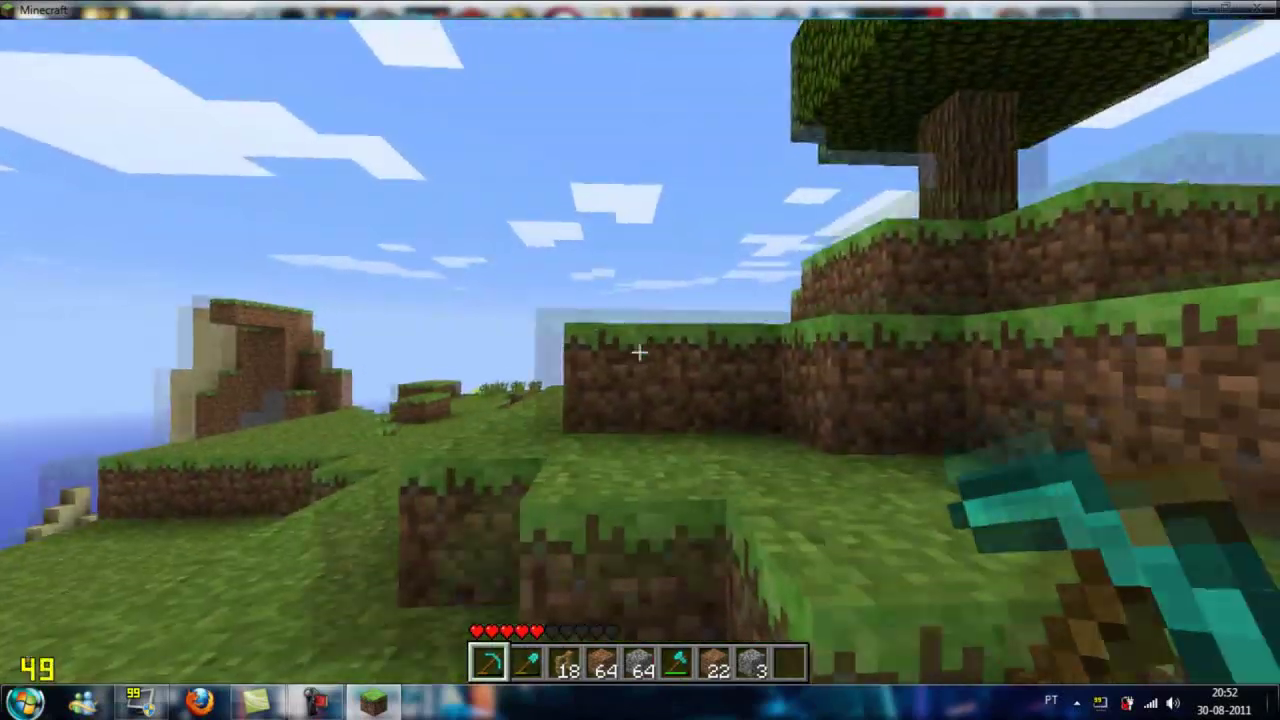
{"action": "key", "text": "w"}
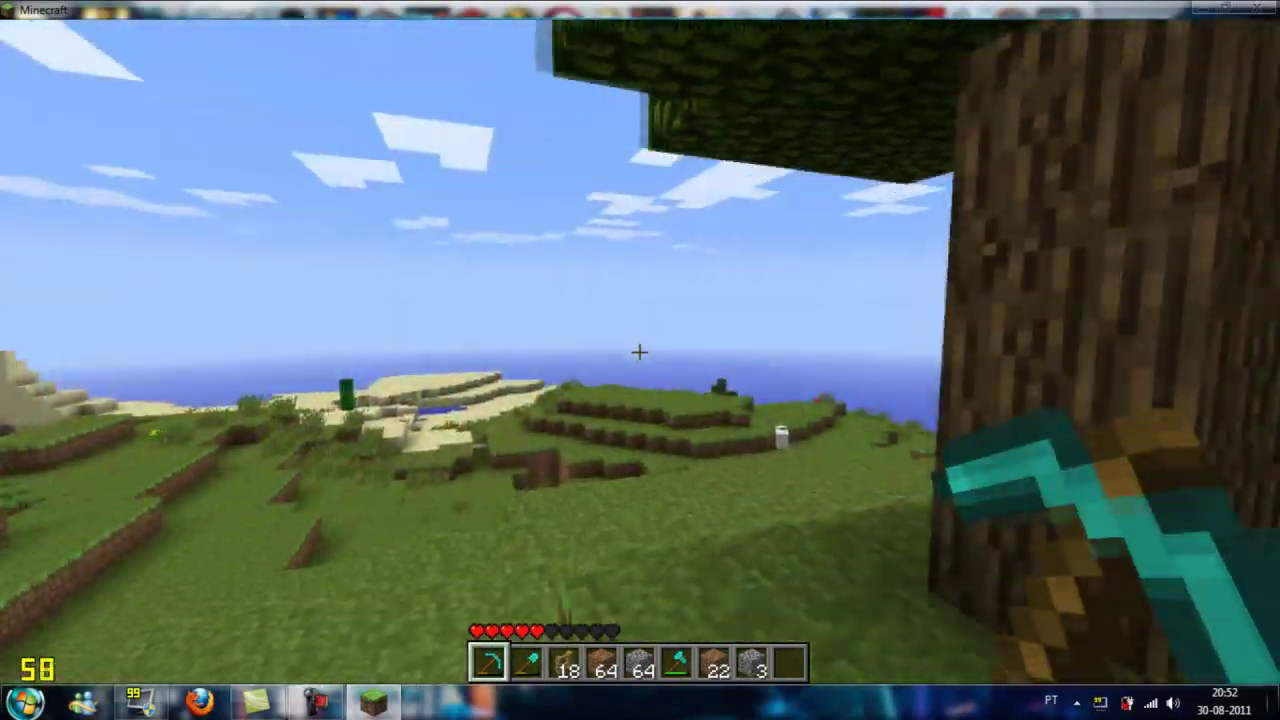
{"action": "key", "text": "w"}
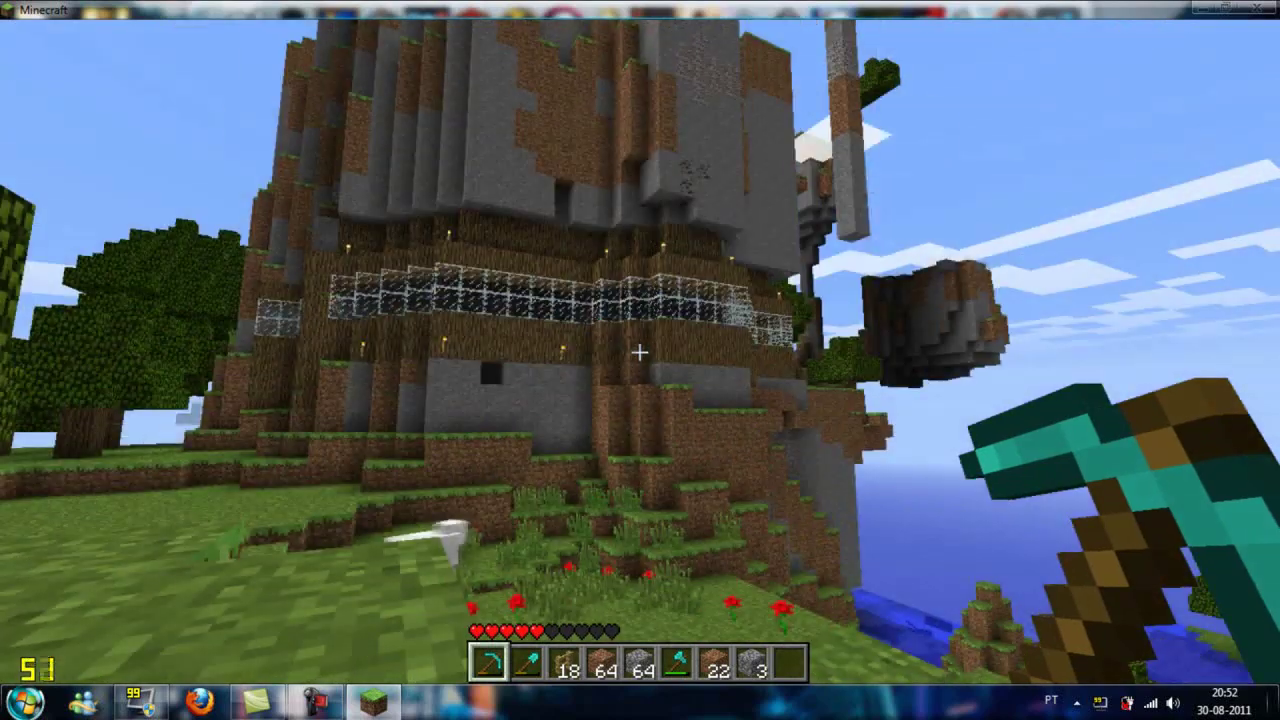
{"action": "key", "text": "a"}
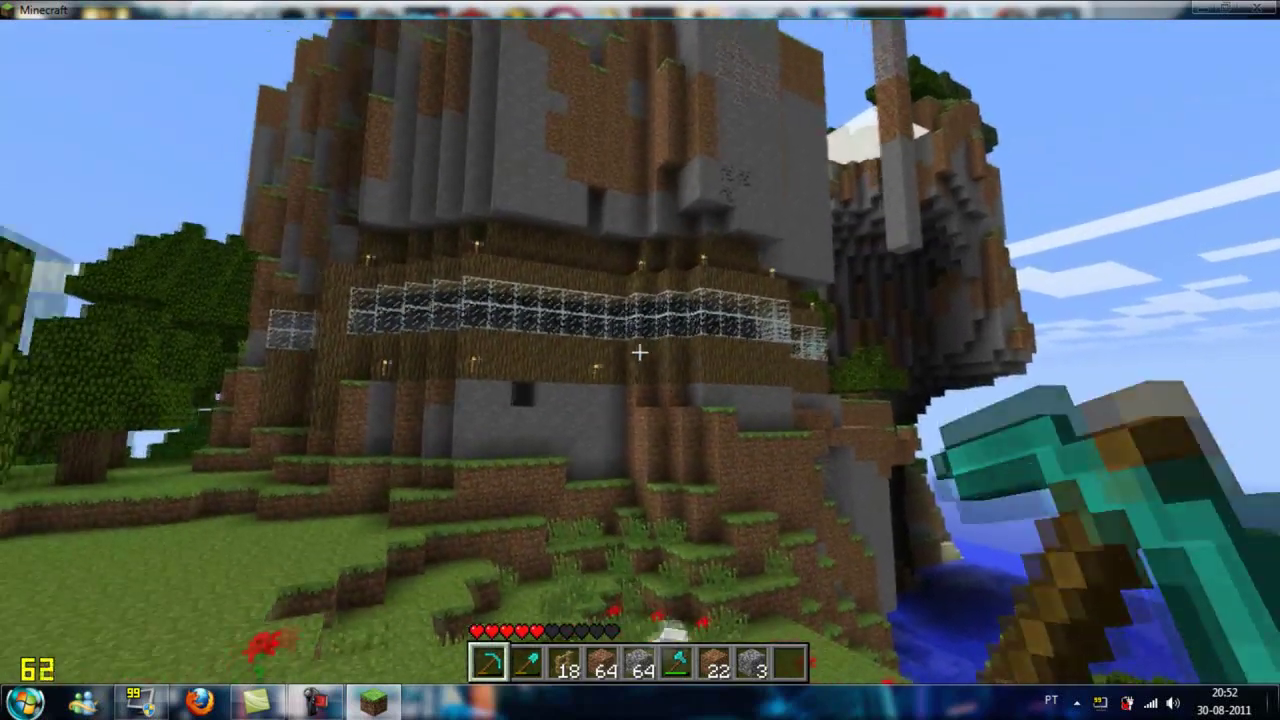
Step: Pause the game, set Graphics to Fancy in the video settings, and return to the game
{"action": "key", "text": "Escape"}
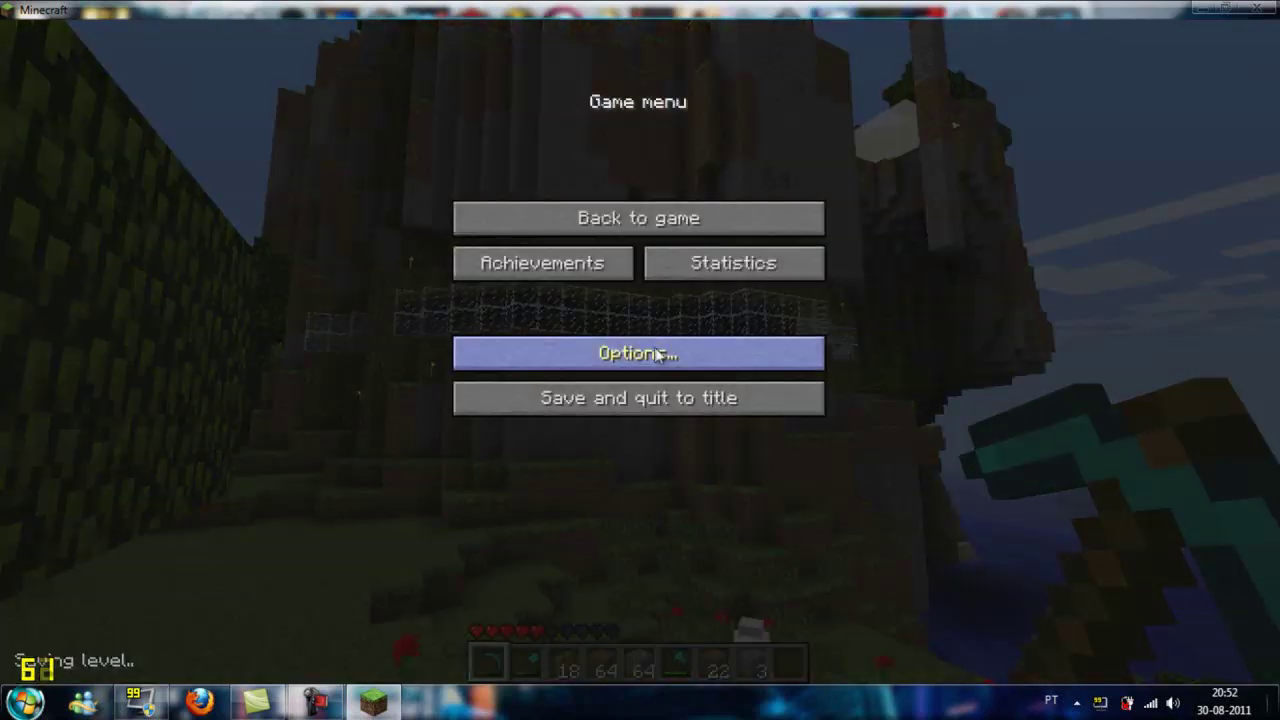
{"action": "left_click", "coordinate": [645, 351]}
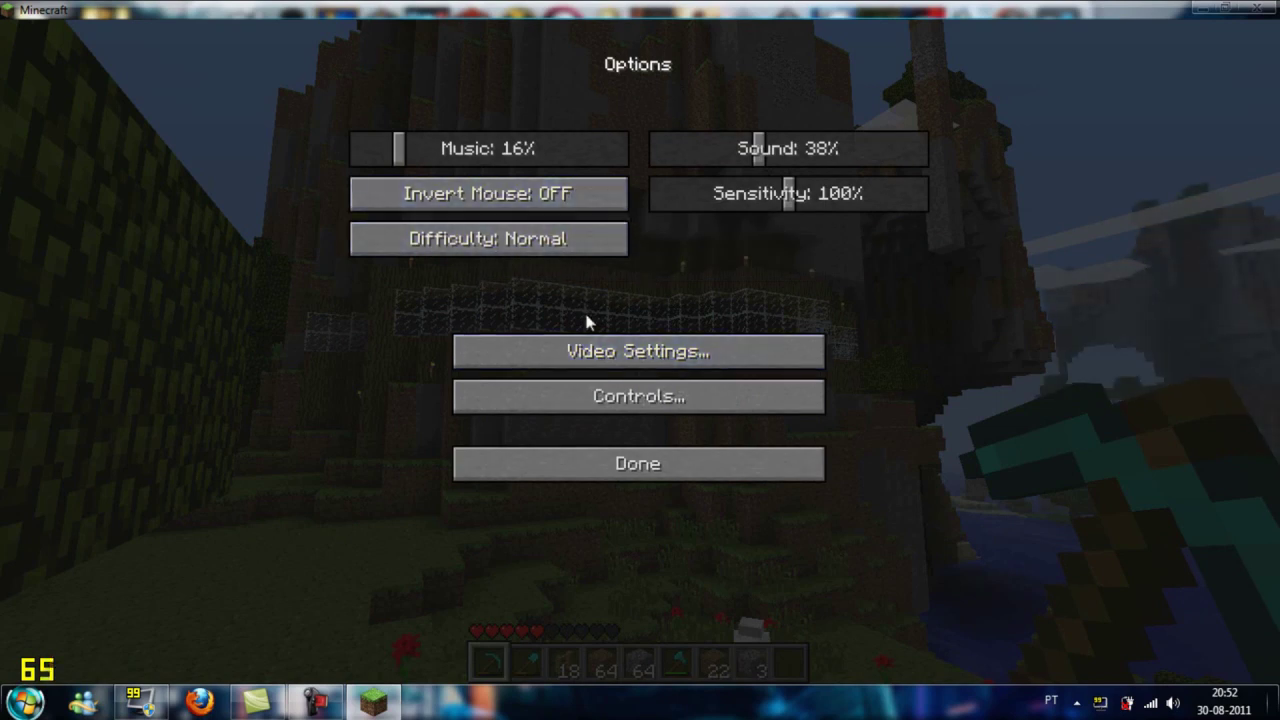
{"action": "left_click", "coordinate": [605, 353]}
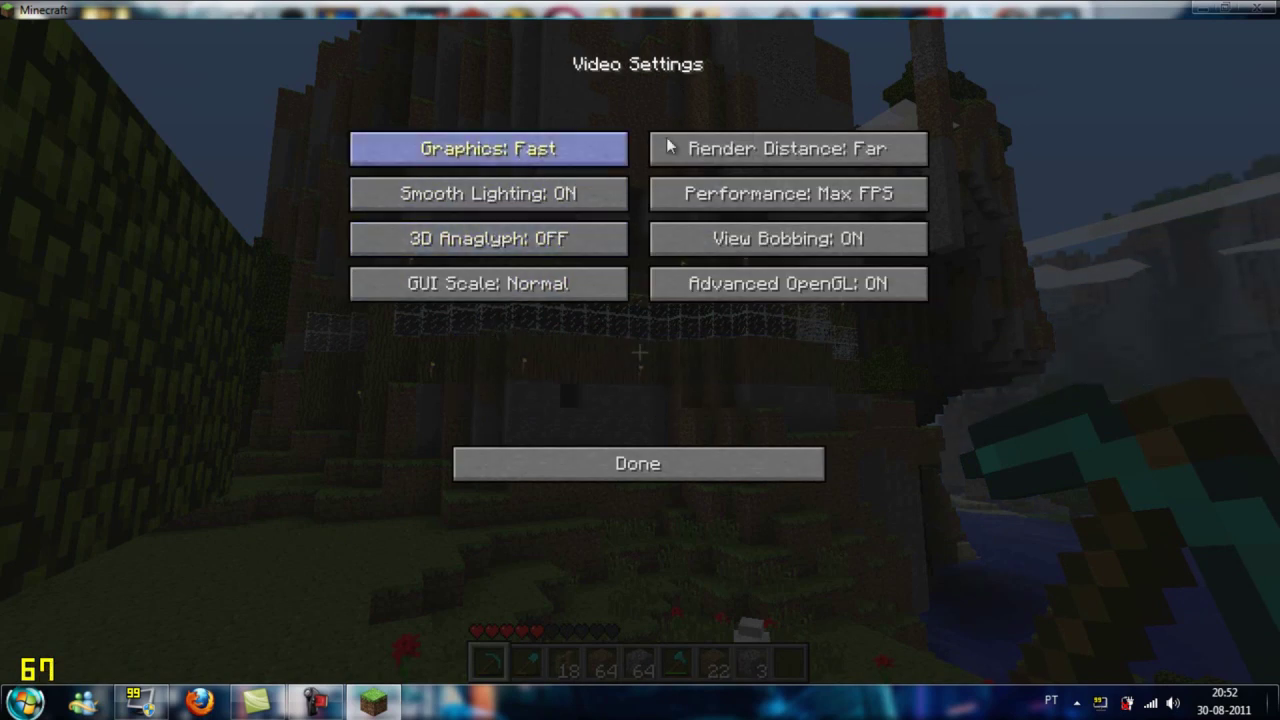
{"action": "left_click", "coordinate": [547, 152]}
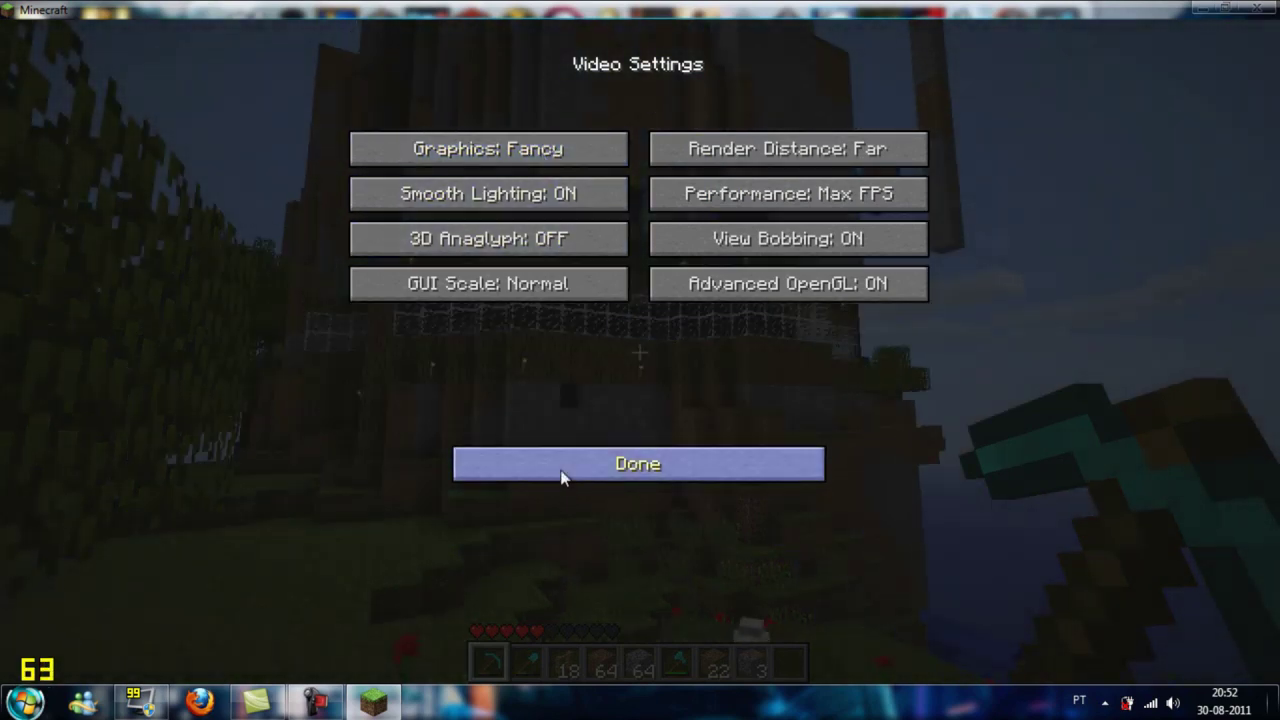
{"action": "left_click", "coordinate": [557, 470]}
{"action": "left_click", "coordinate": [557, 472]}
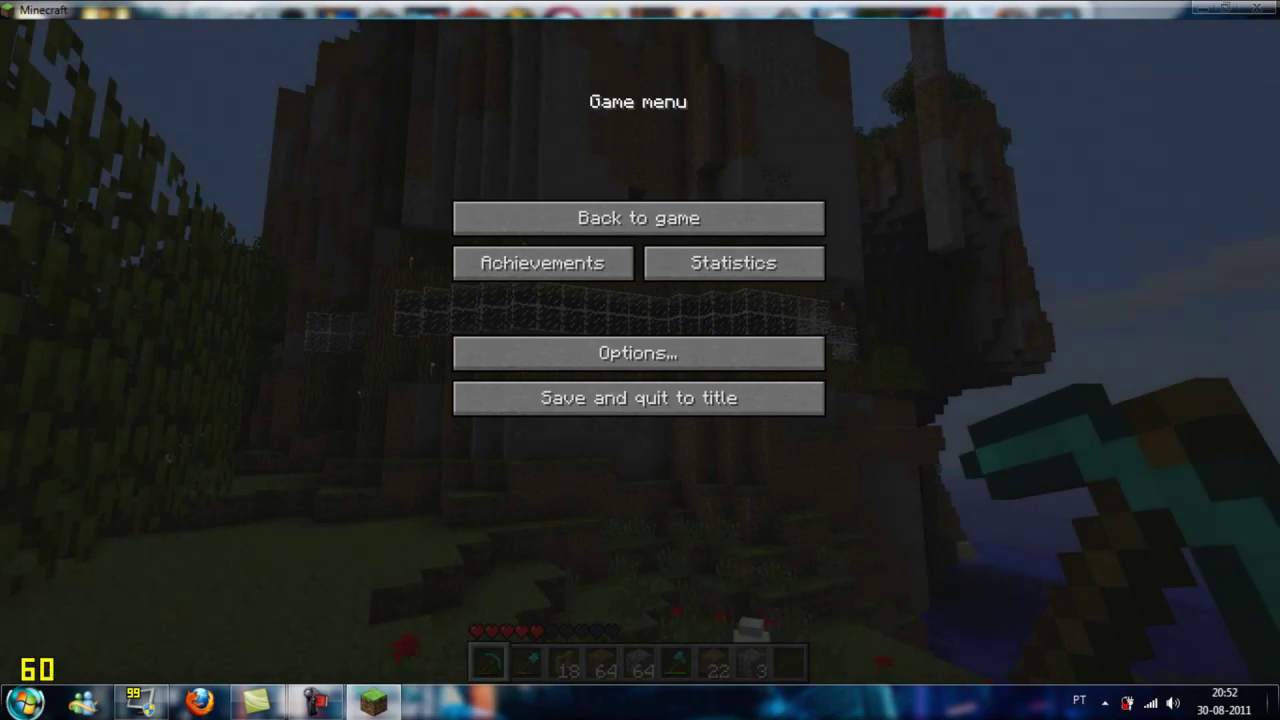
{"action": "key", "text": "Escape"}
Step: Walk and jump around the hilltop near the cliff house to test the frame rate with Fancy graphics
{"action": "key", "text": "w"}
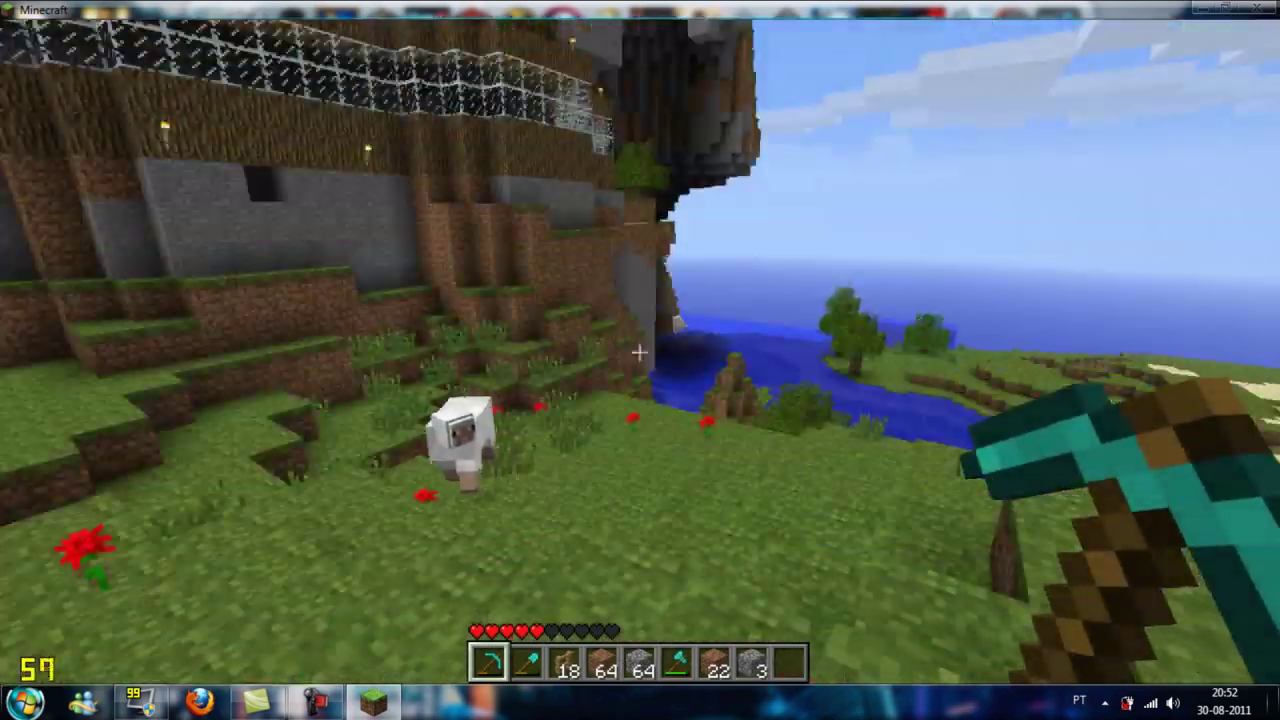
{"action": "key", "text": "w"}
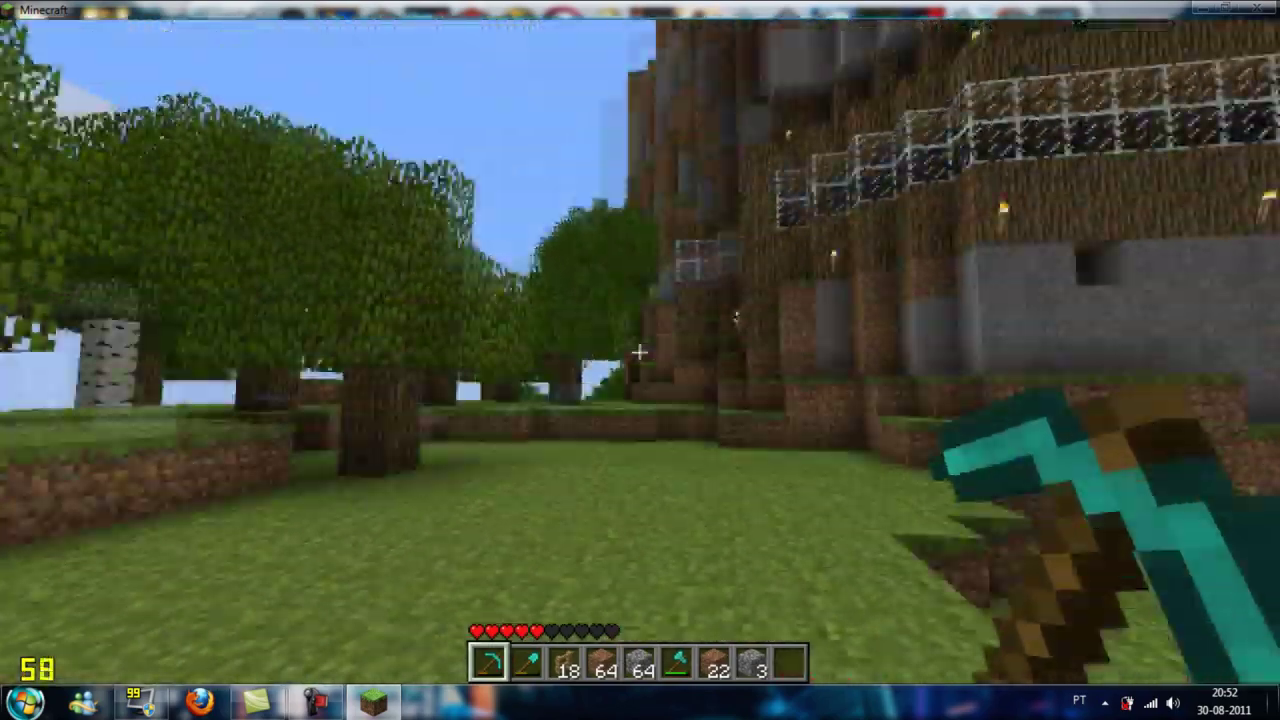
{"action": "key", "text": "w"}
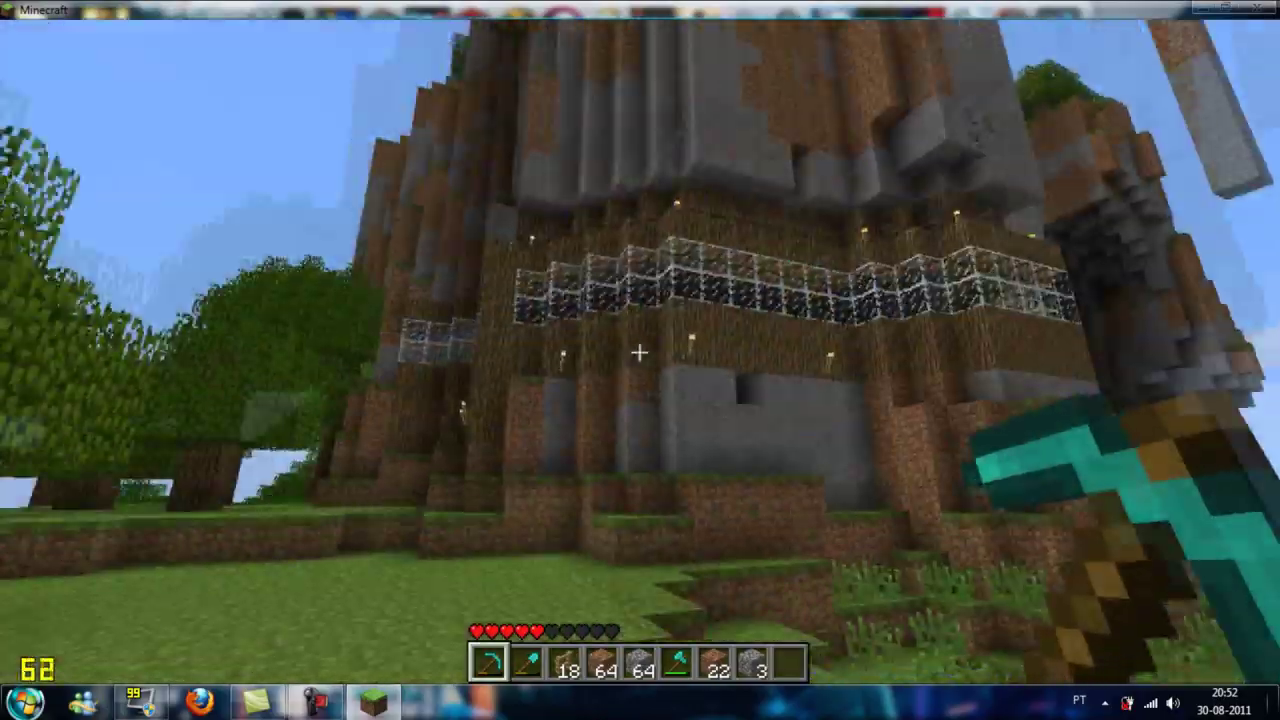
{"action": "key", "text": "w"}
{"action": "key", "text": "space"}
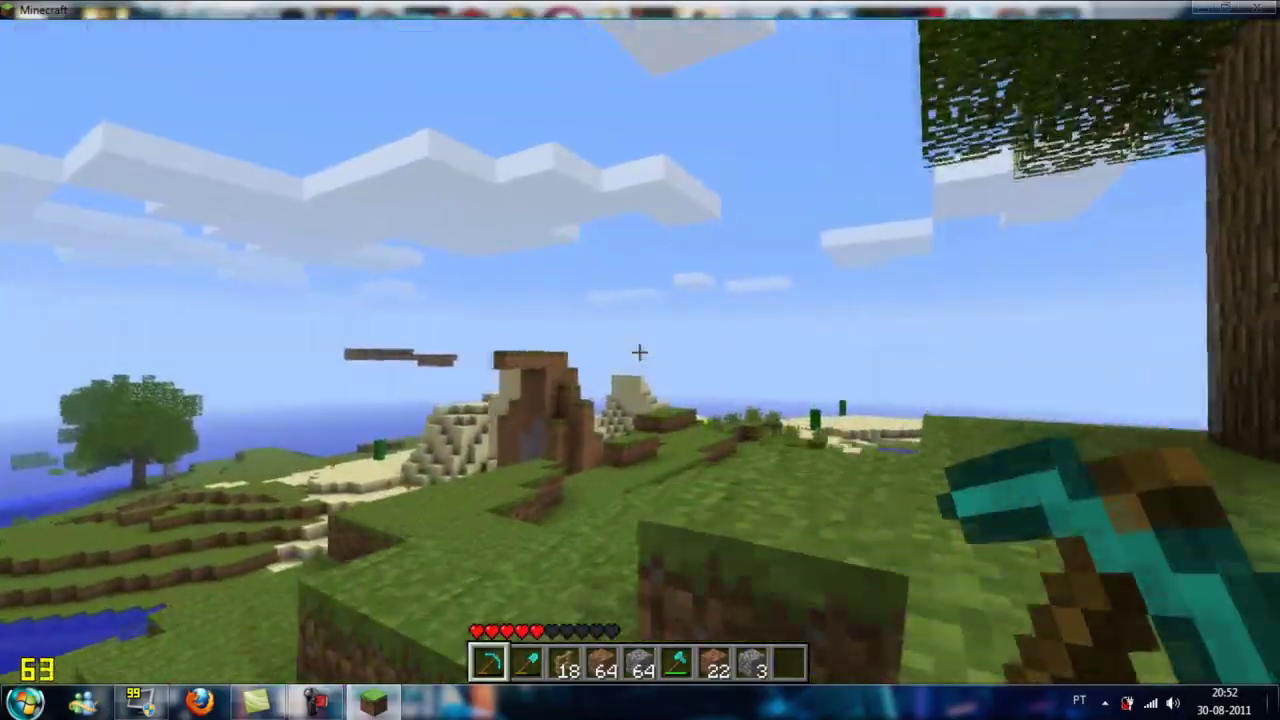
{"action": "key", "text": "space"}
{"action": "key", "text": "w"}
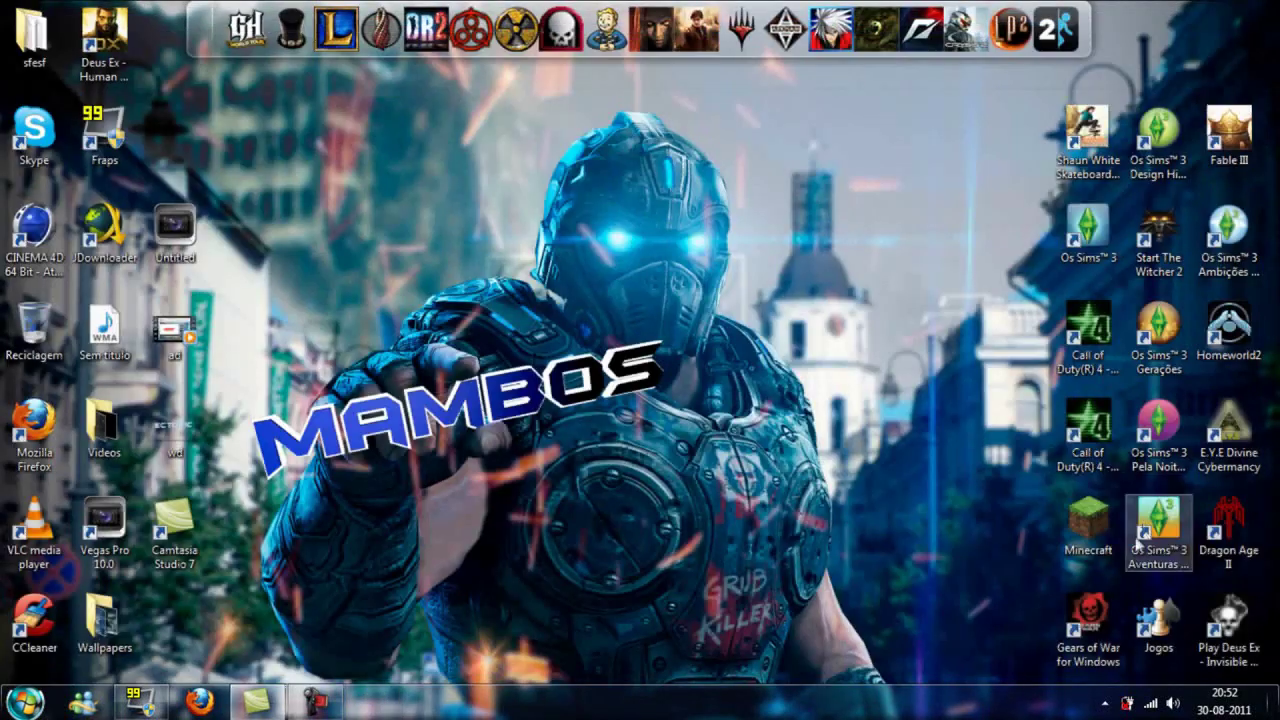
Step: Relaunch Minecraft from its desktop shortcut and log in with the remembered account
{"action": "right_click", "coordinate": [1114, 542]}
{"action": "left_click", "coordinate": [907, 503]}
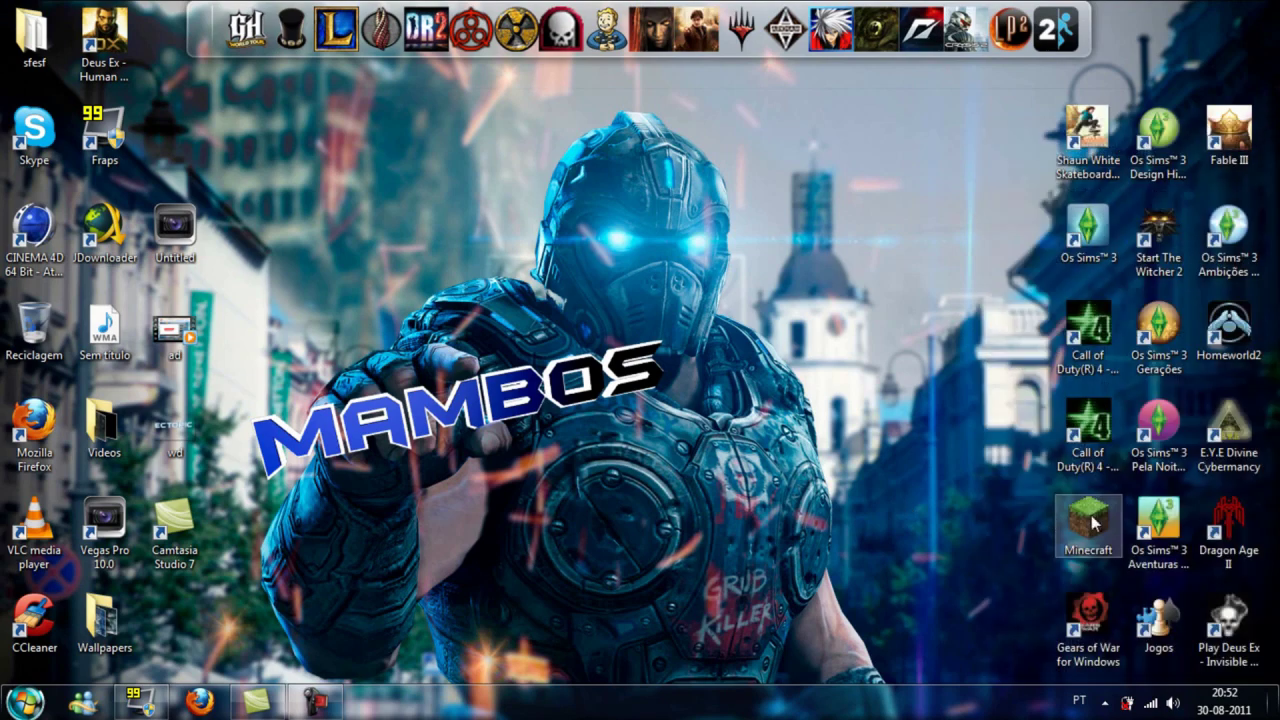
{"action": "double_click", "coordinate": [1091, 522]}
{"action": "left_click", "coordinate": [704, 366]}
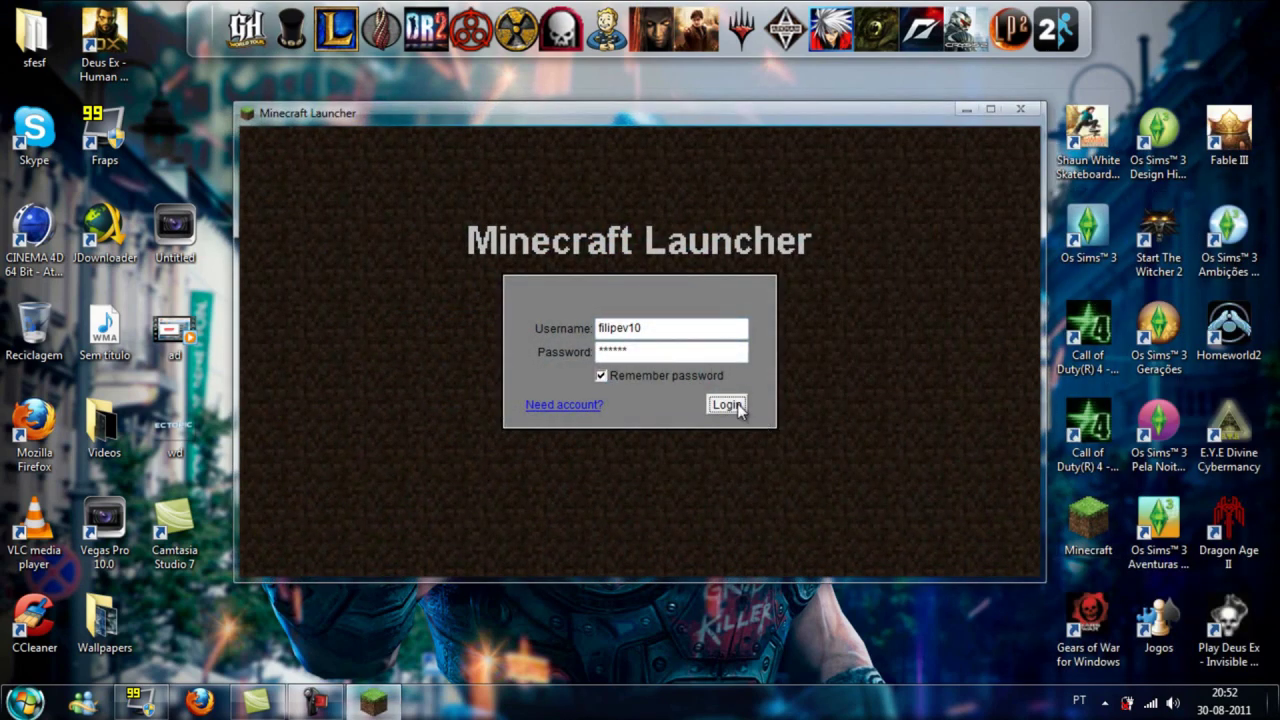
{"action": "left_click", "coordinate": [730, 405]}
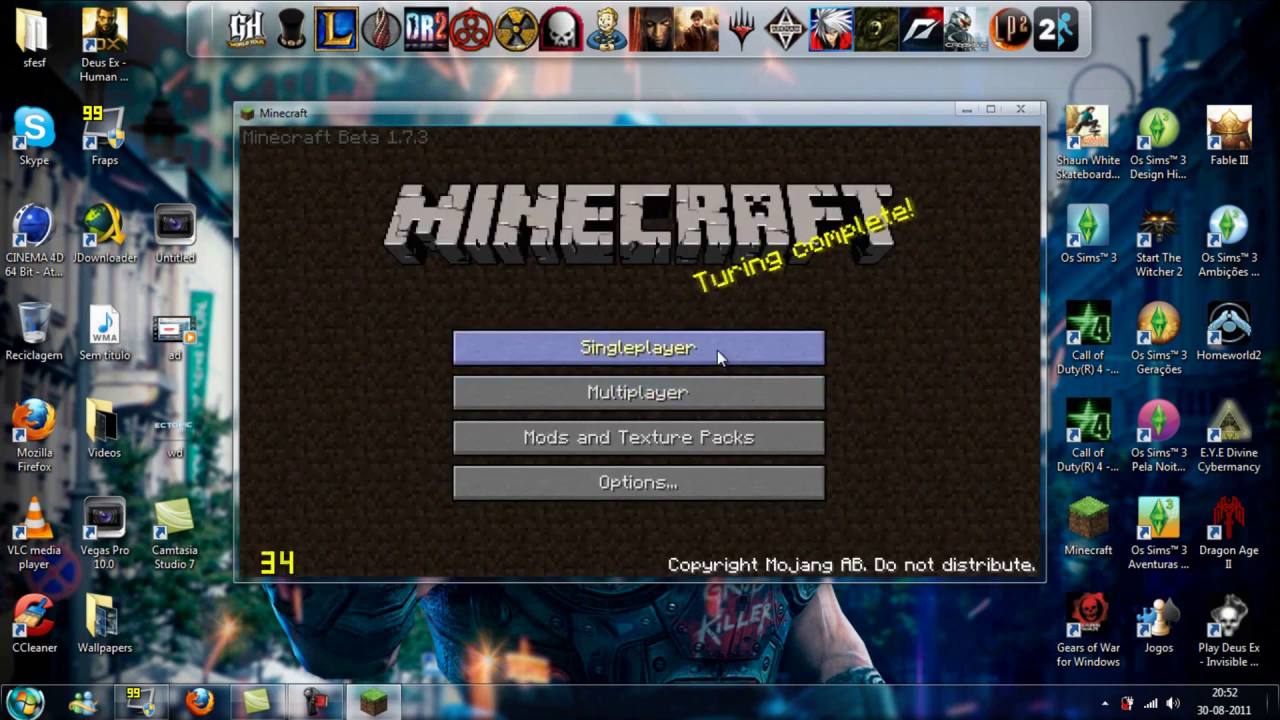
Step: Load the ROFL singleplayer world and test the frame rate by walking the hillside and cycling the render distance
{"action": "left_click", "coordinate": [717, 350]}
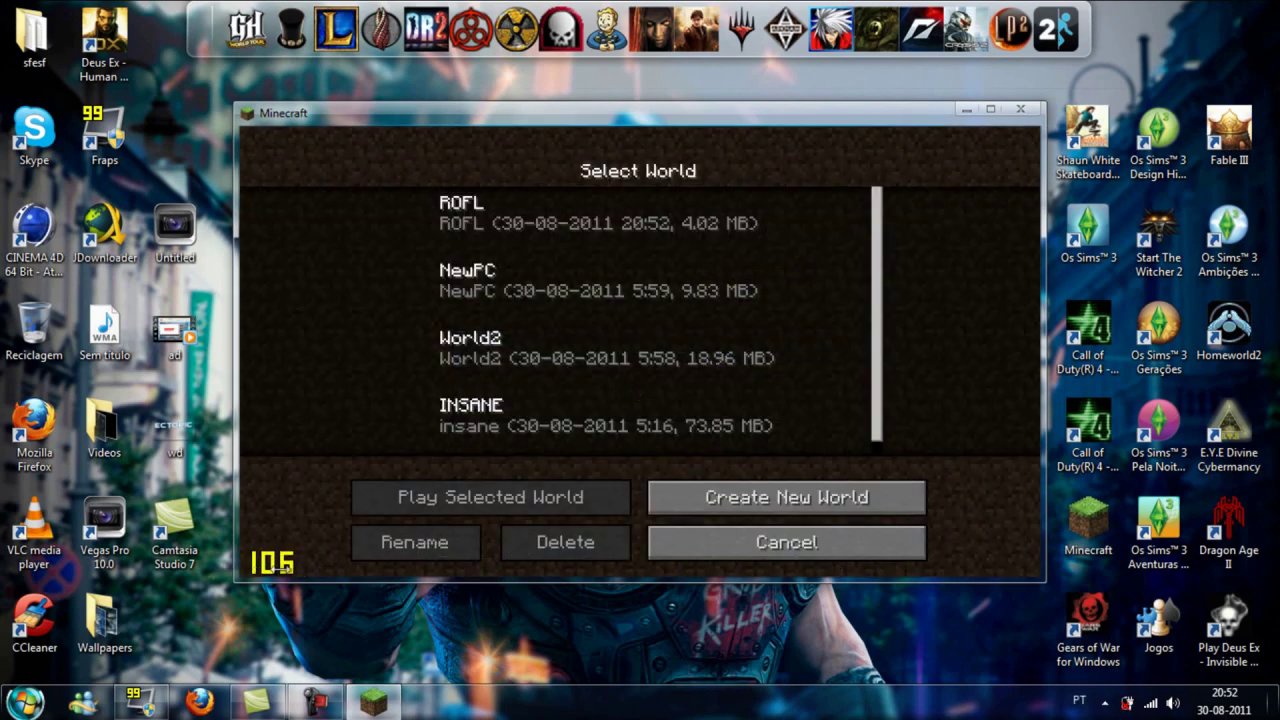
{"action": "double_click", "coordinate": [471, 229]}
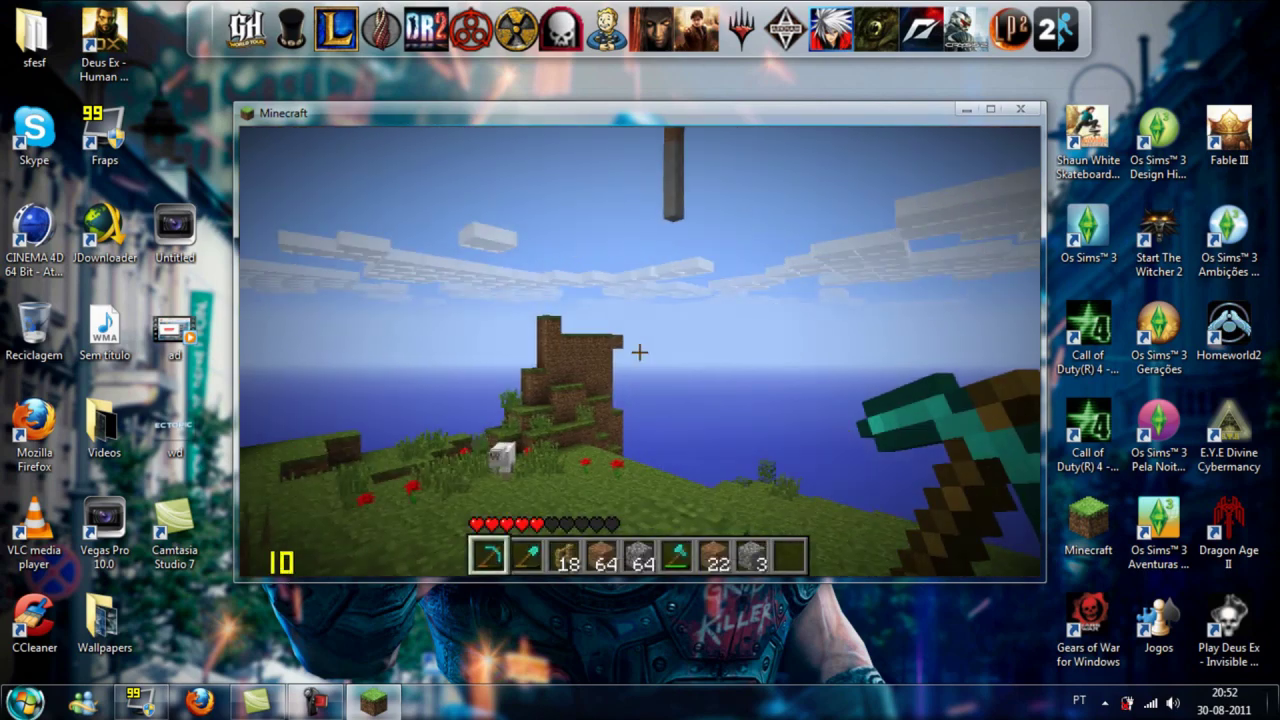
{"action": "key", "text": "w"}
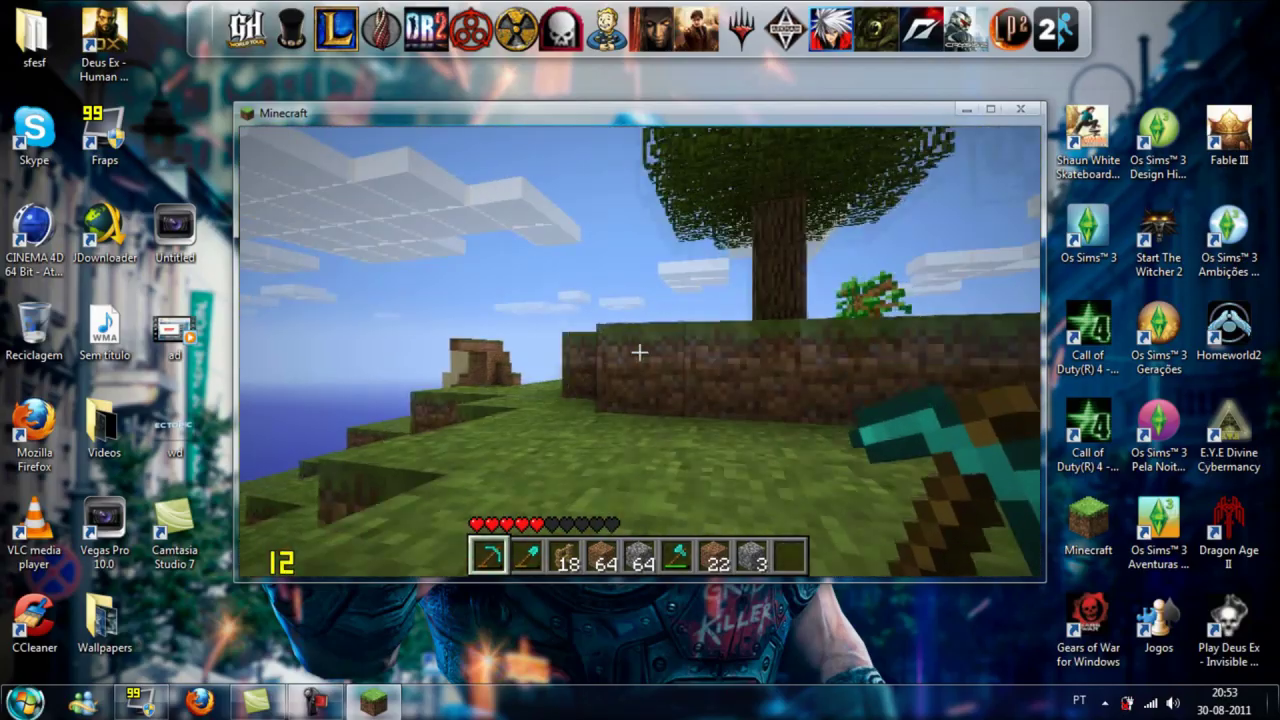
{"action": "key", "text": "f"}
{"action": "key", "text": "f"}
{"action": "key", "text": "f"}
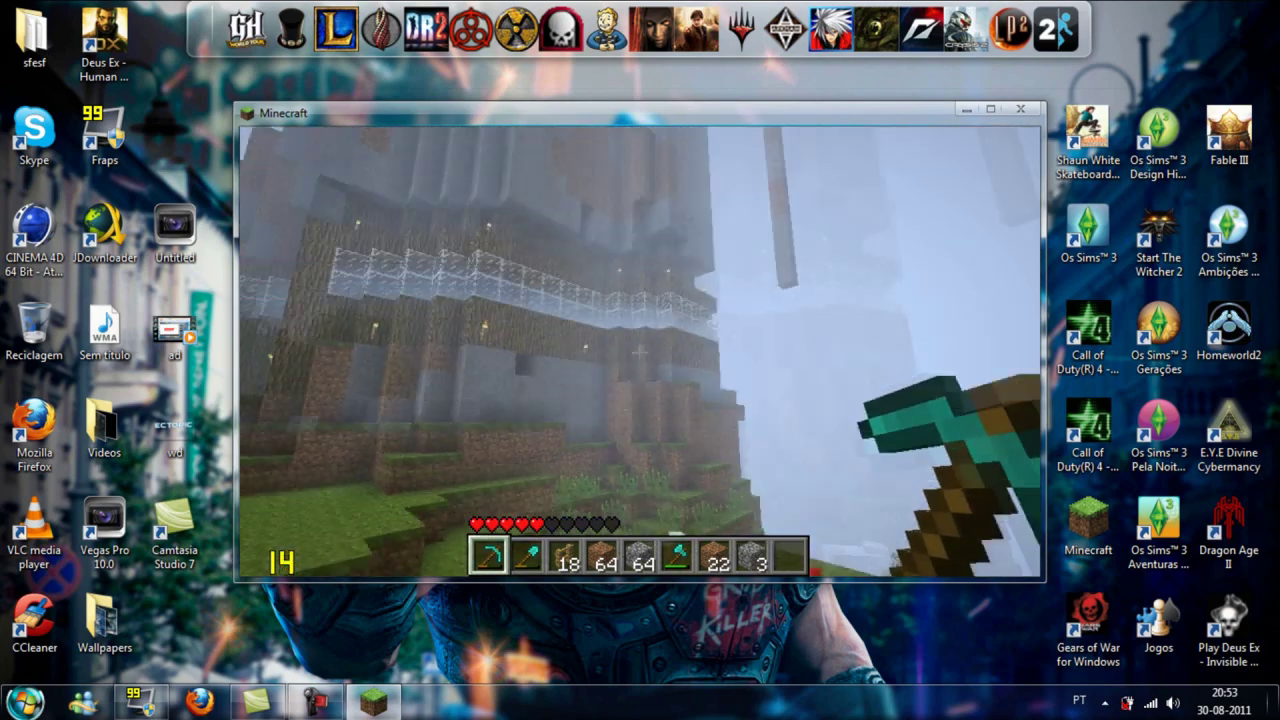
{"action": "key", "text": "w"}
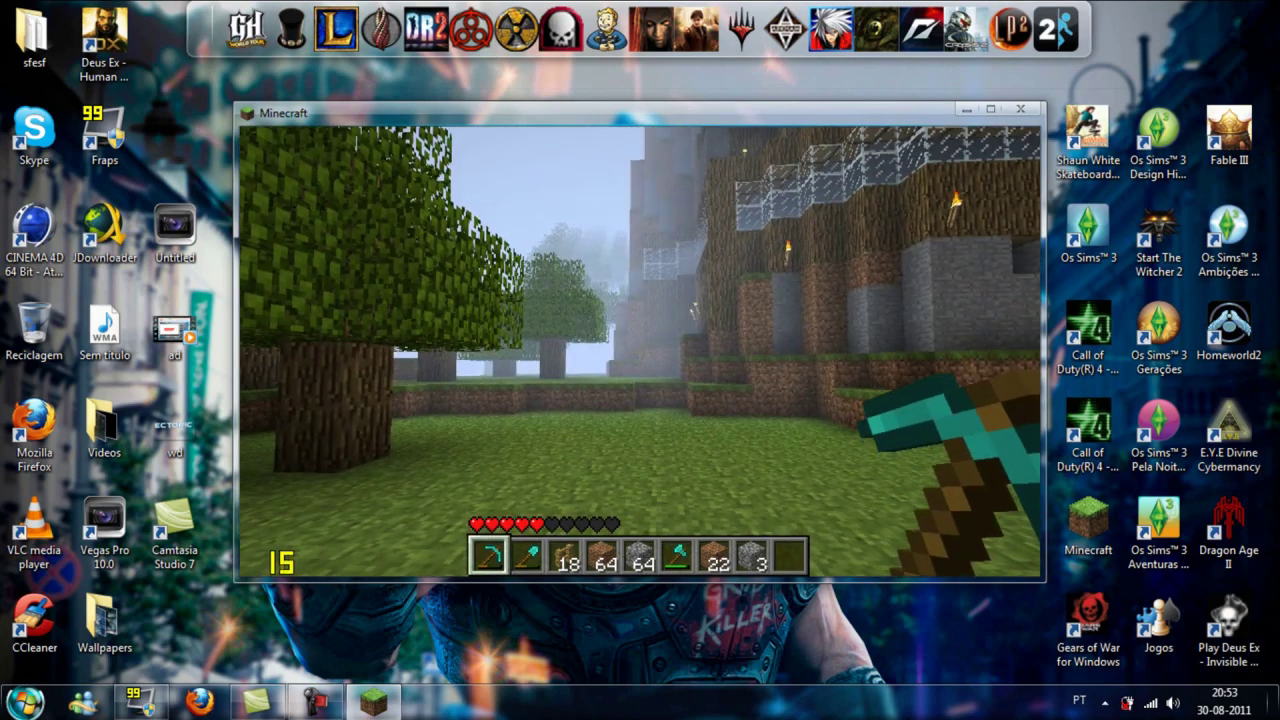
Step: Pause the game, save and quit to the title screen, and close Minecraft
{"action": "key", "text": "Escape"}
{"action": "left_click", "coordinate": [620, 450]}
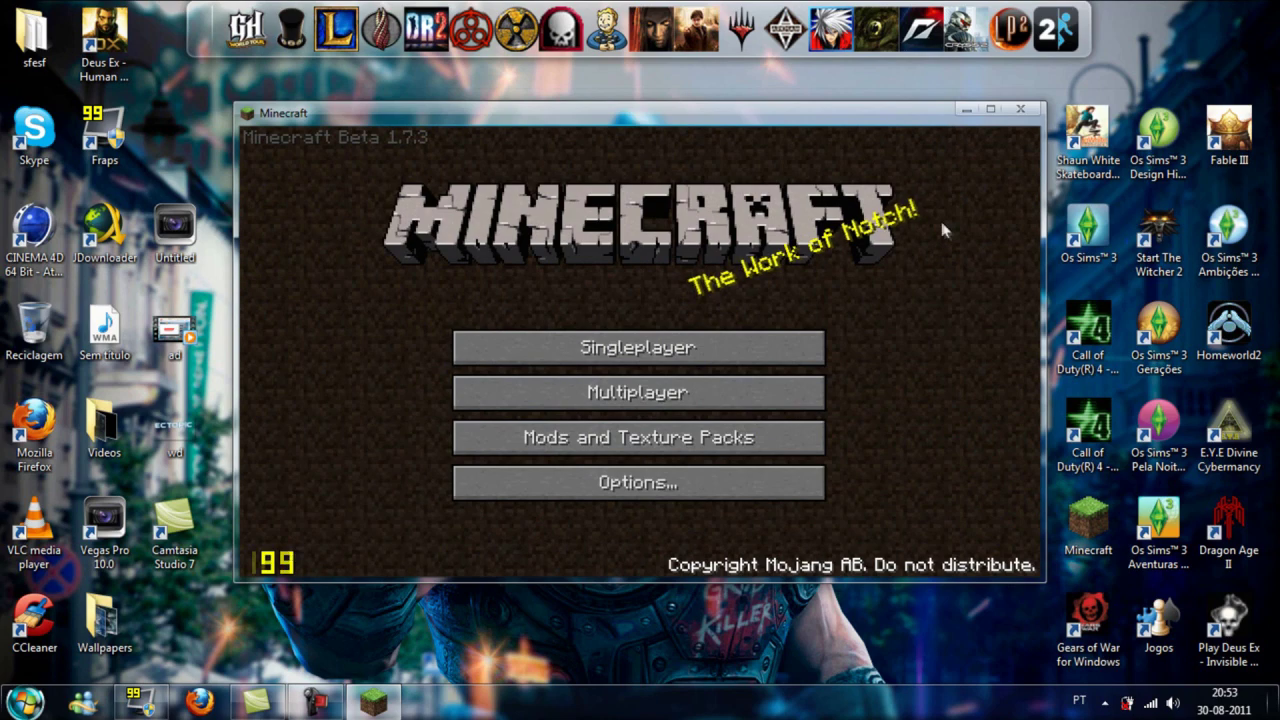
{"action": "left_click", "coordinate": [1019, 111]}
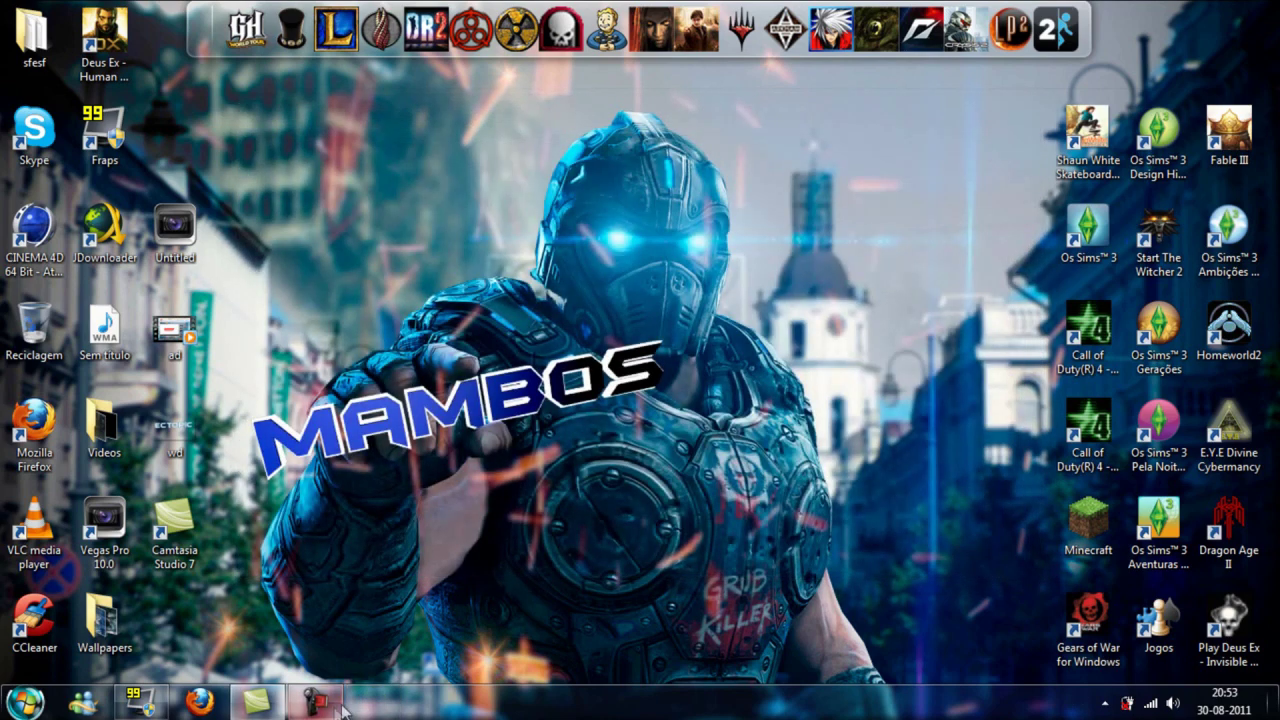
{"action": "left_click", "coordinate": [316, 706]}
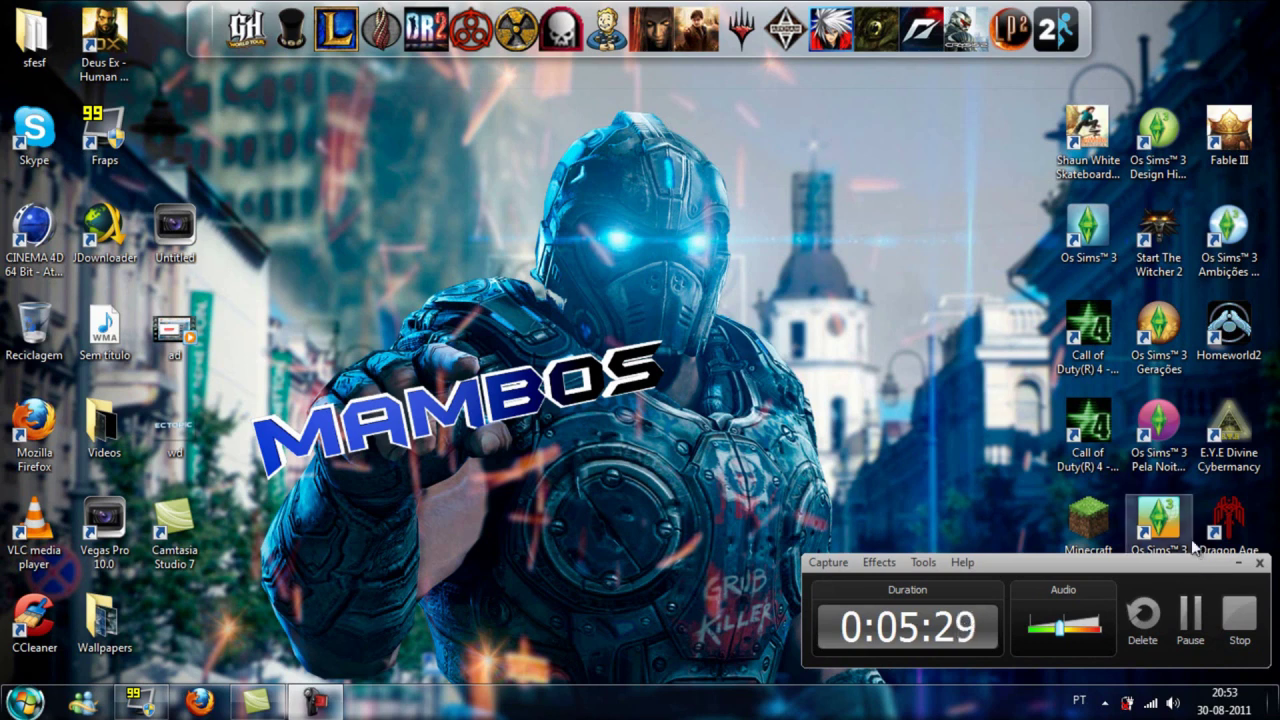
{"action": "left_click", "coordinate": [1238, 563]}
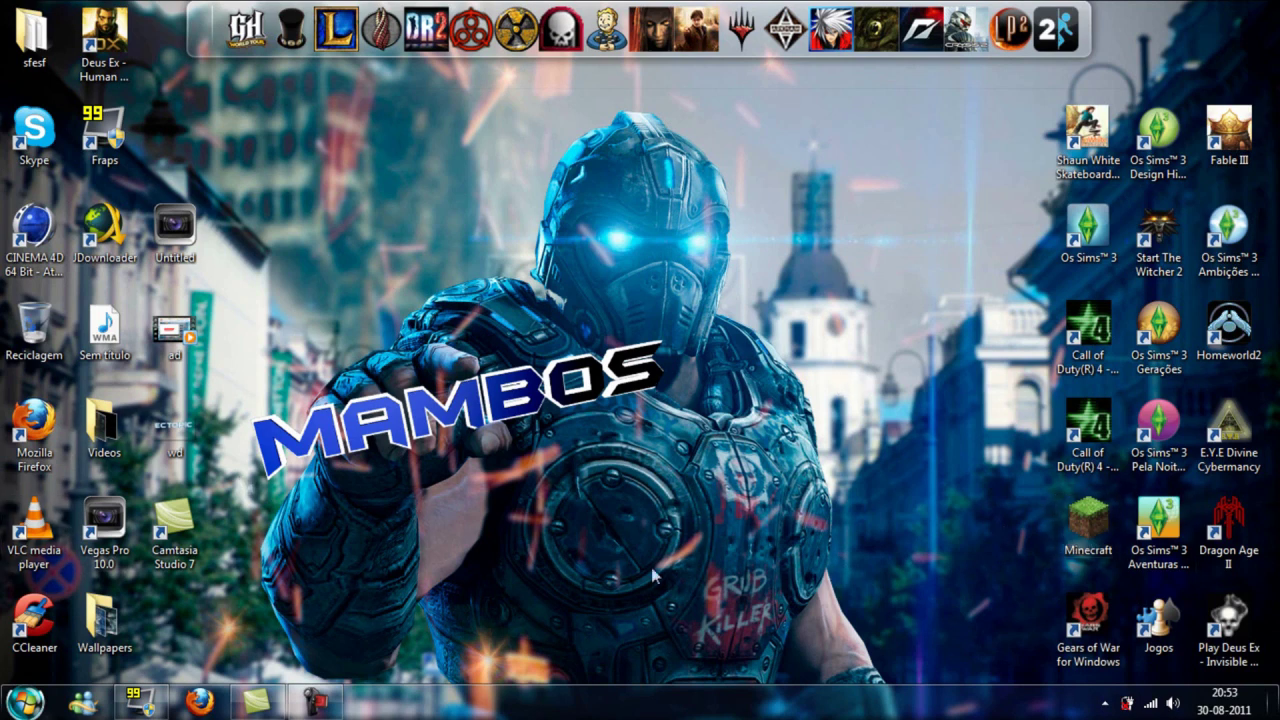
Step: Show the graphics processor choices for running the Homeworld2 desktop shortcut, pointing out integrated graphics
{"action": "right_click", "coordinate": [1230, 345]}
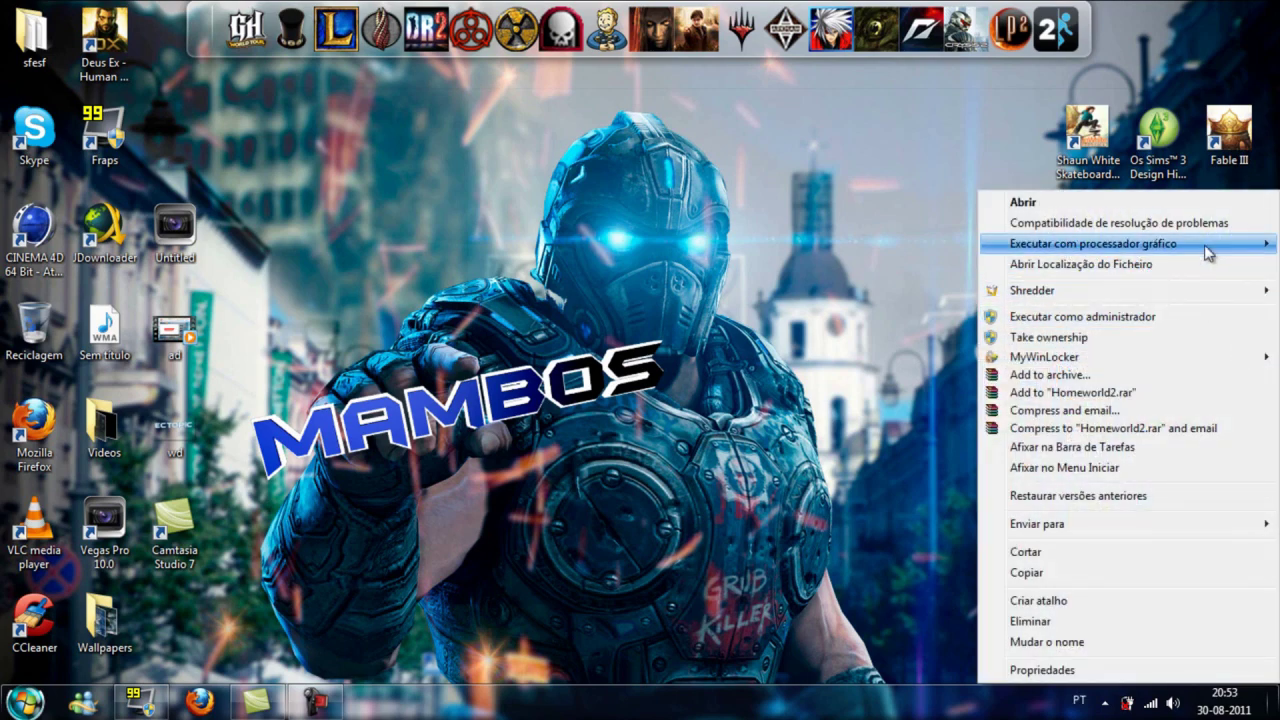
{"action": "mouse_move", "coordinate": [1208, 253]}
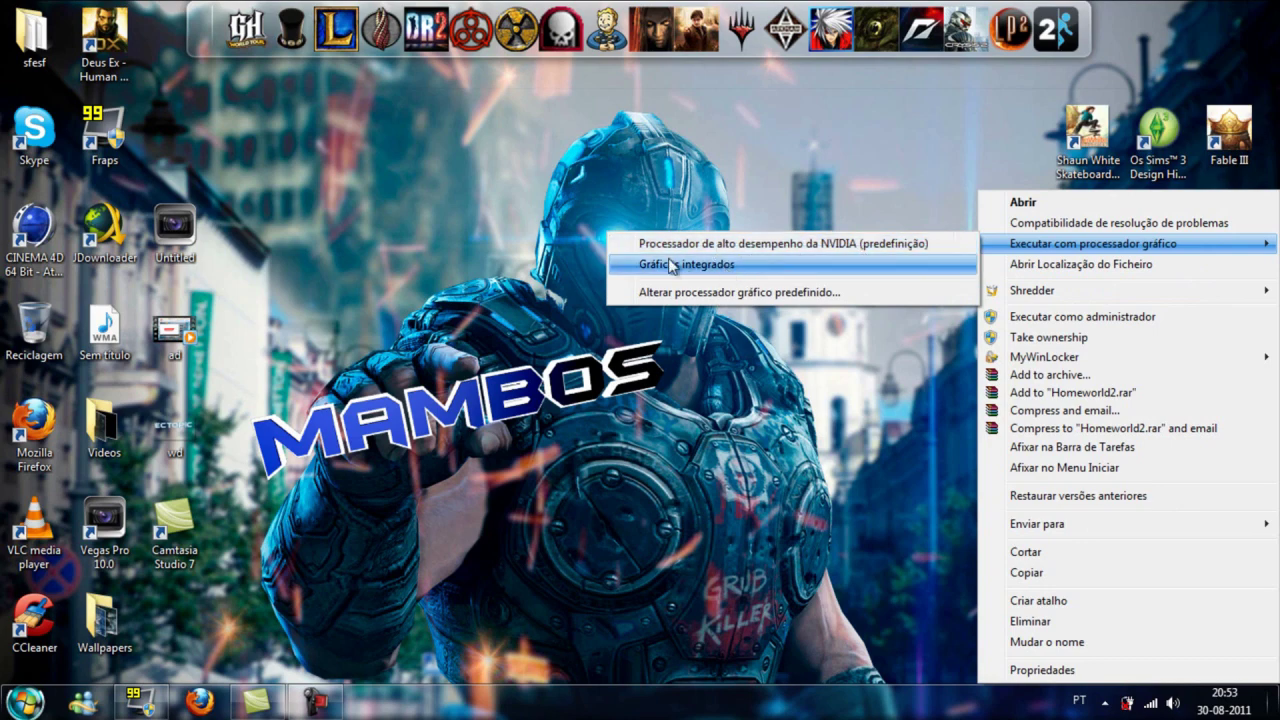
{"action": "left_click", "coordinate": [702, 265]}
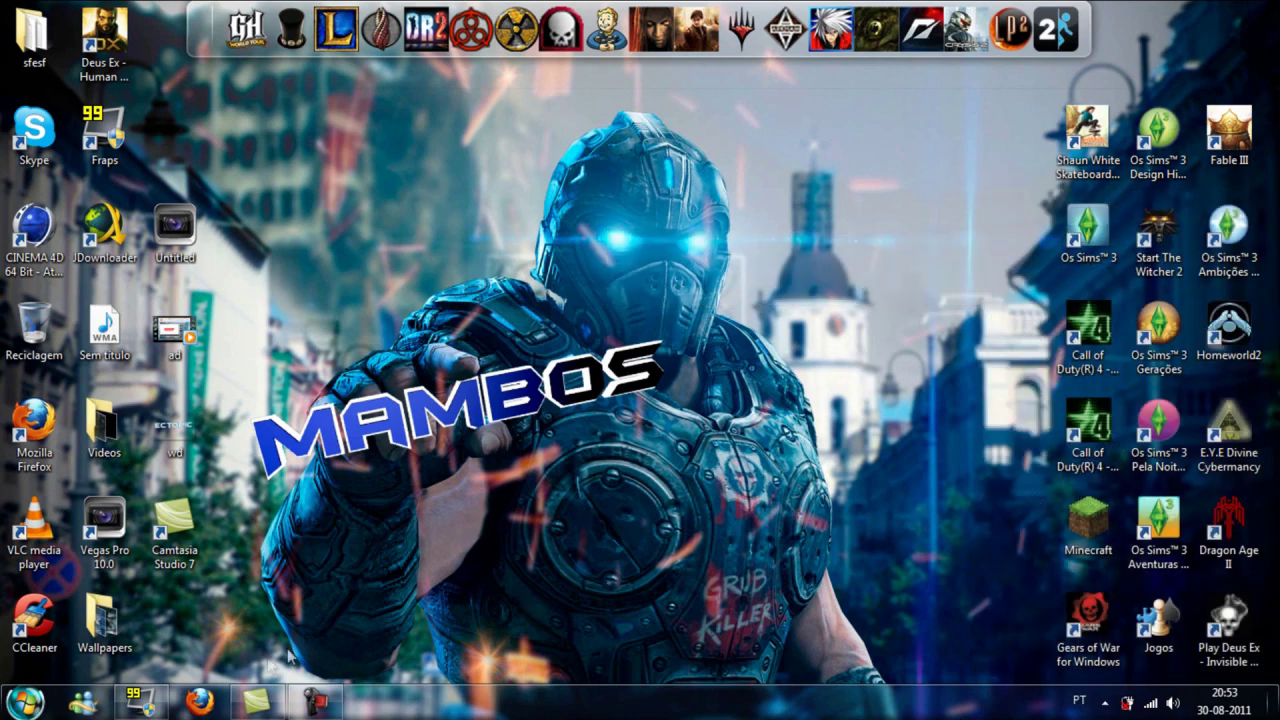
{"action": "left_click", "coordinate": [294, 708]}
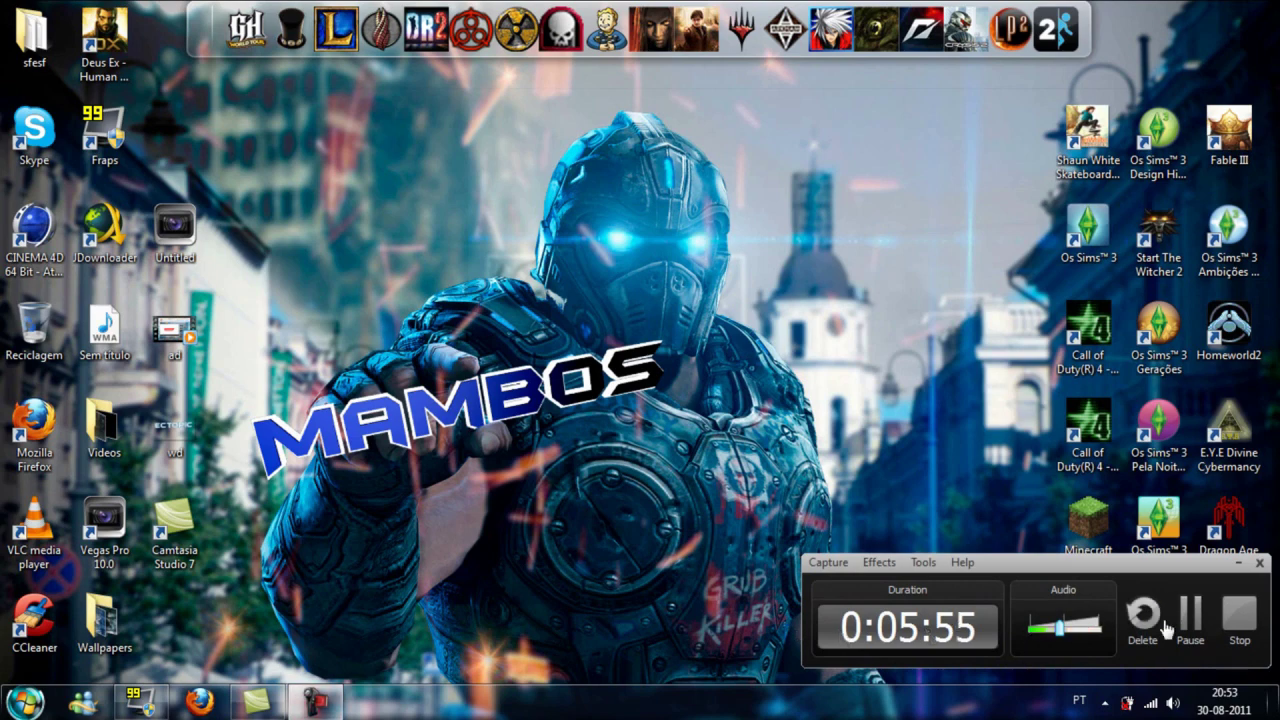
{"action": "left_click", "coordinate": [318, 706]}
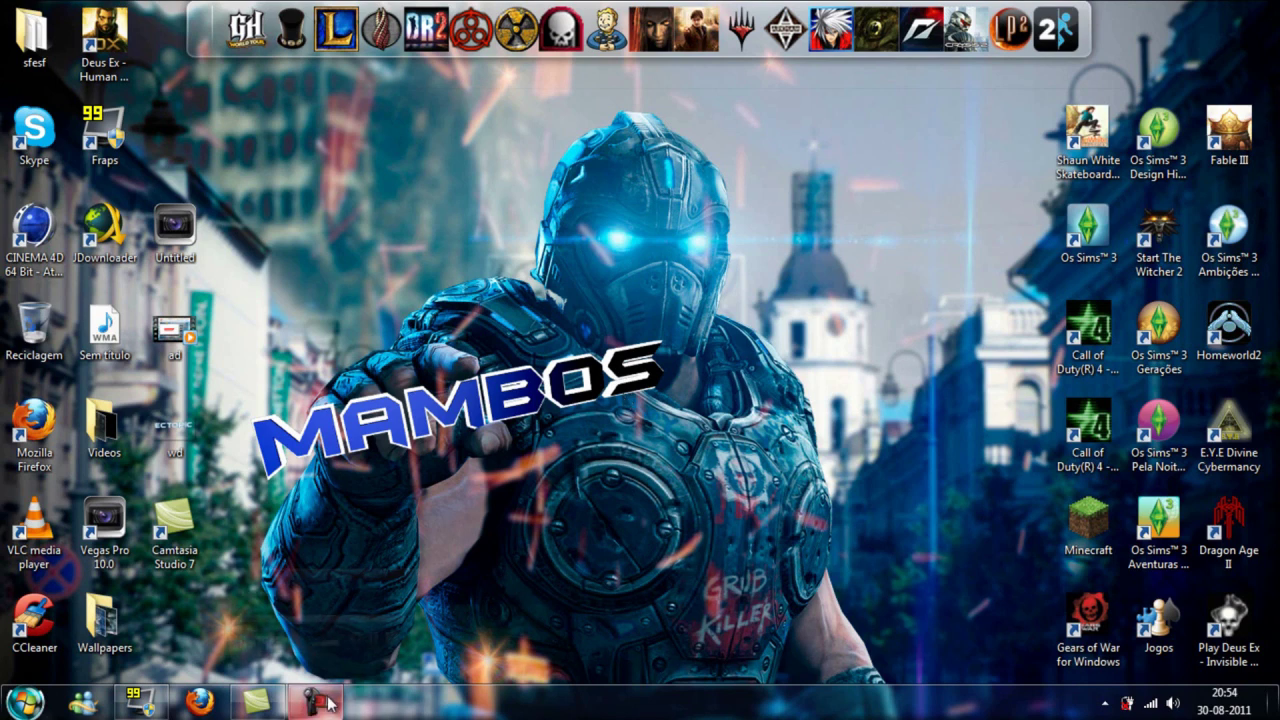
{"action": "mouse_move", "coordinate": [328, 703]}
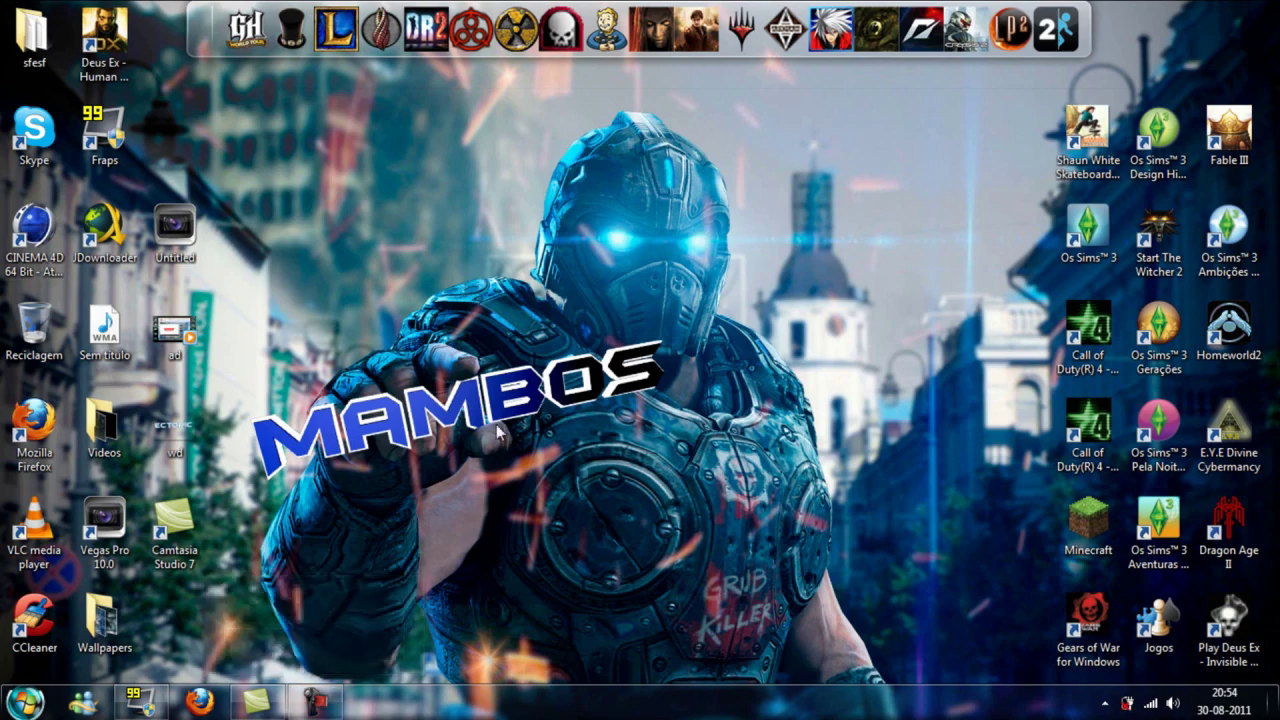